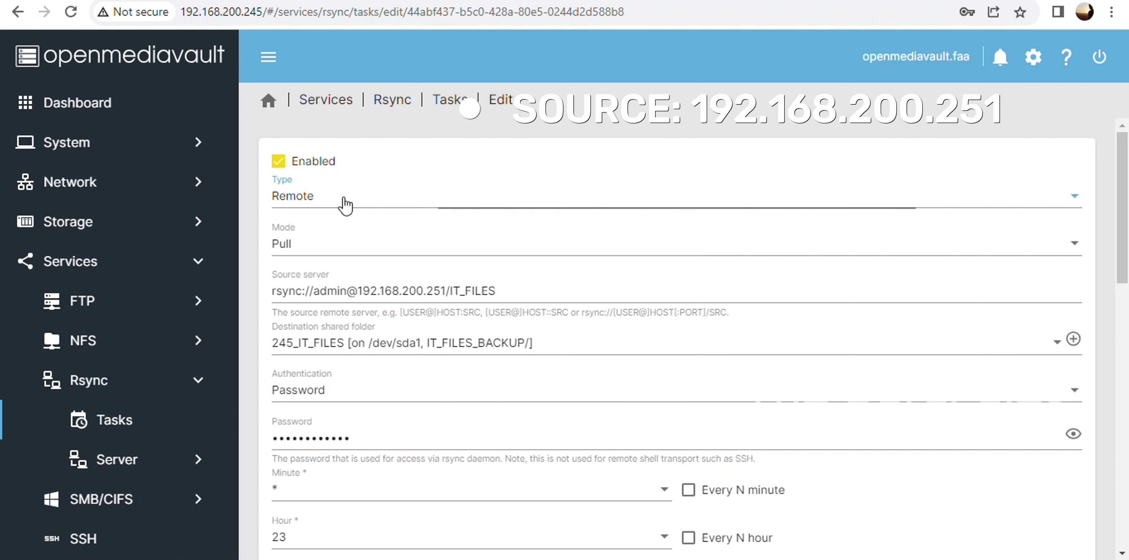
# Review the pull task's type, source server address and destination shared folder, keeping Remote and 245_IT_FILES selected.
pyautogui.click(345, 202)
pyautogui.click(345, 202)
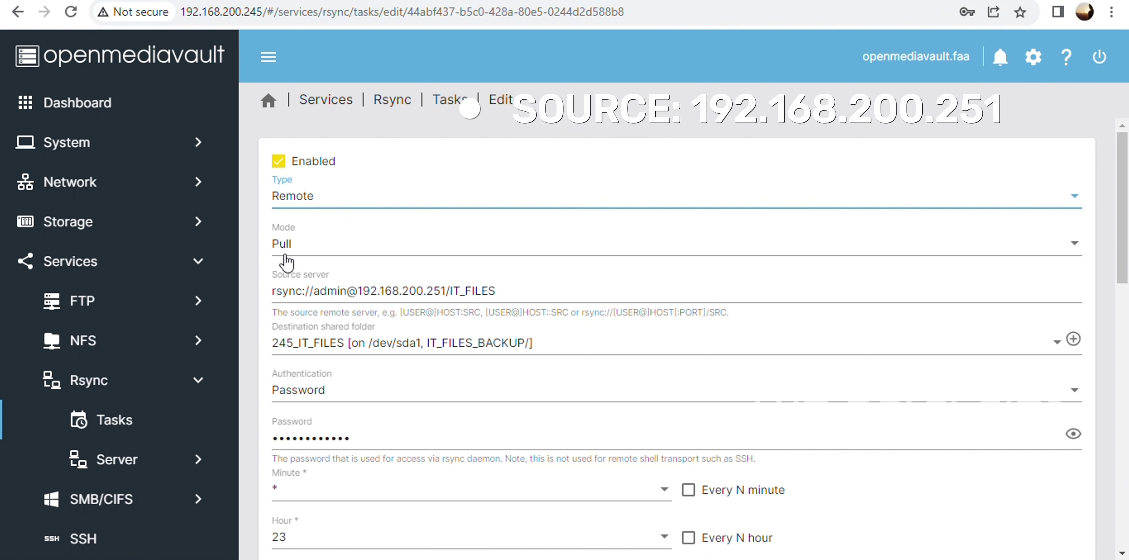
pyautogui.moveTo(514, 294); pyautogui.dragTo(269, 294)
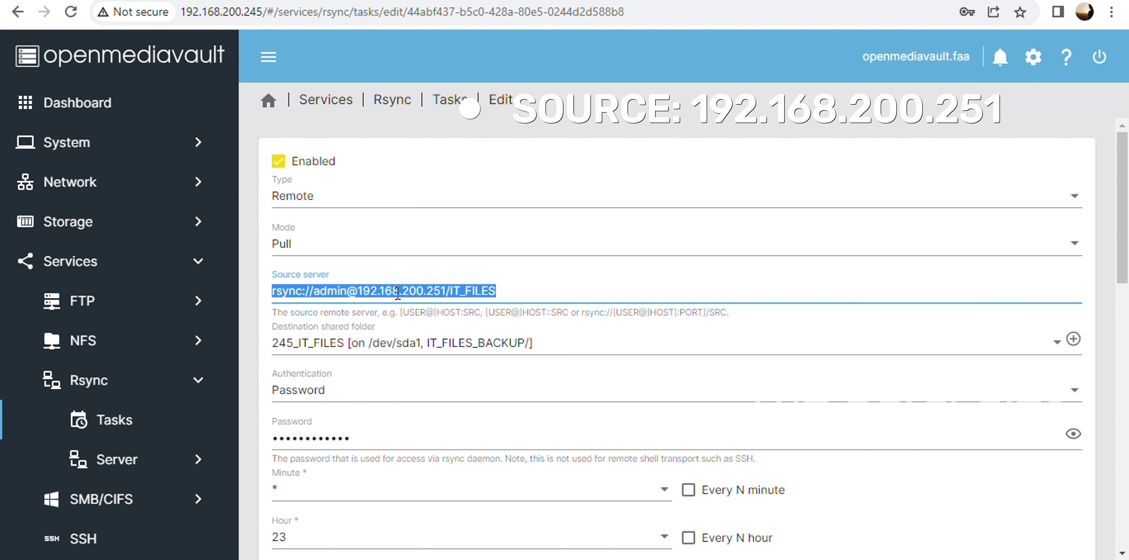
pyautogui.click(524, 290)
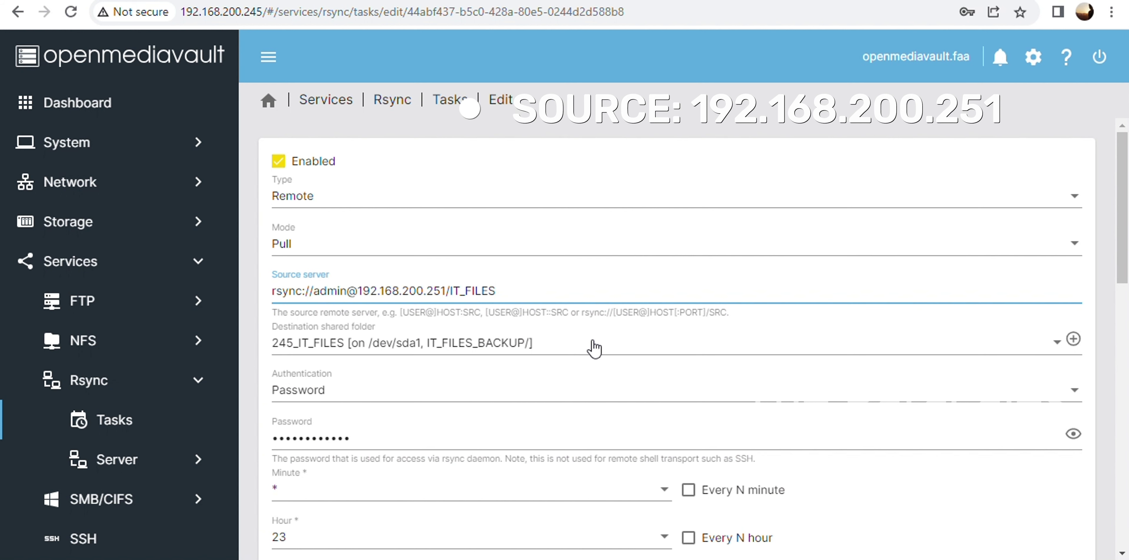
pyautogui.click(581, 354)
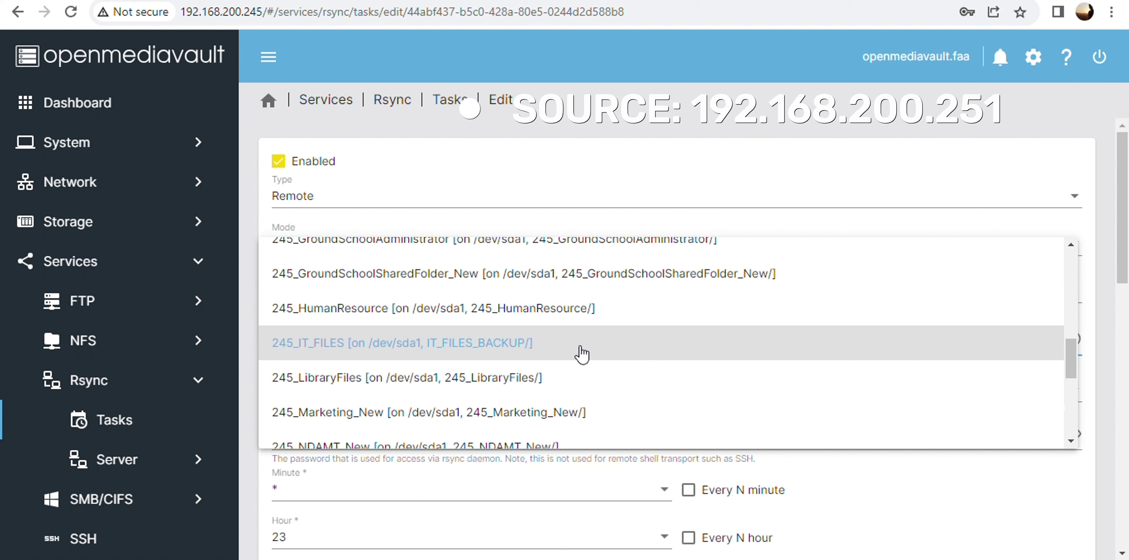
pyautogui.click(581, 355)
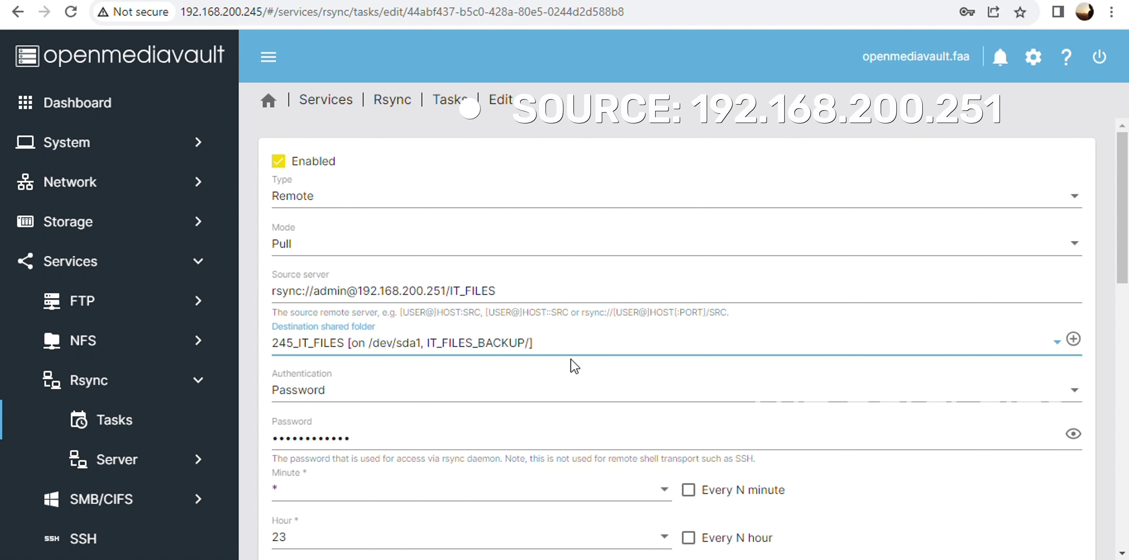
# Examine the pull task's schedule and transfer options, including the preserve and delete settings, and recheck its source server field.
pyautogui.scroll(-2, 575, 366)
pyautogui.scroll(-2, 567, 374)
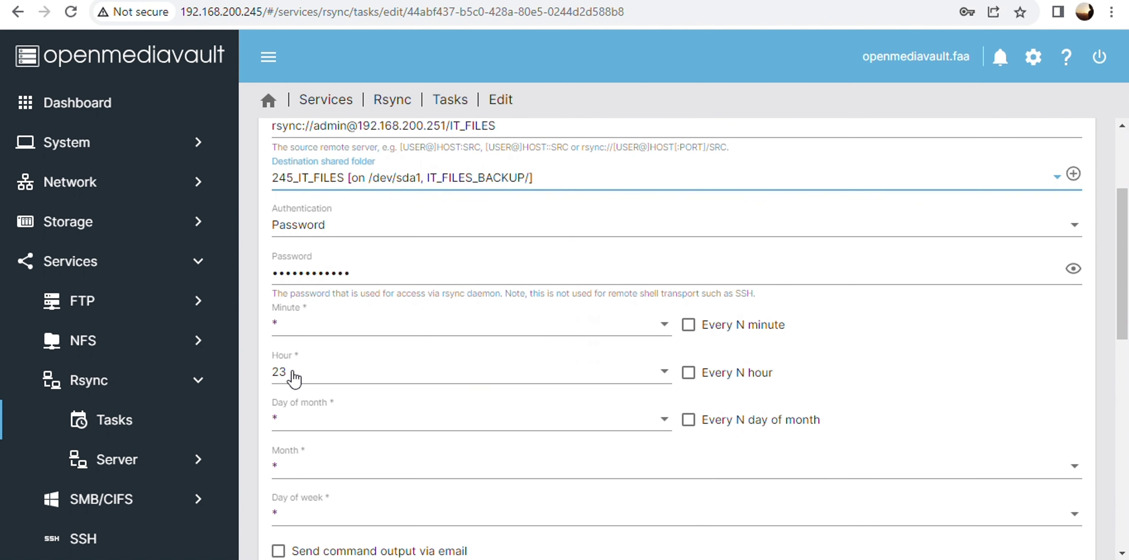
pyautogui.scroll(-1, 565, 364)
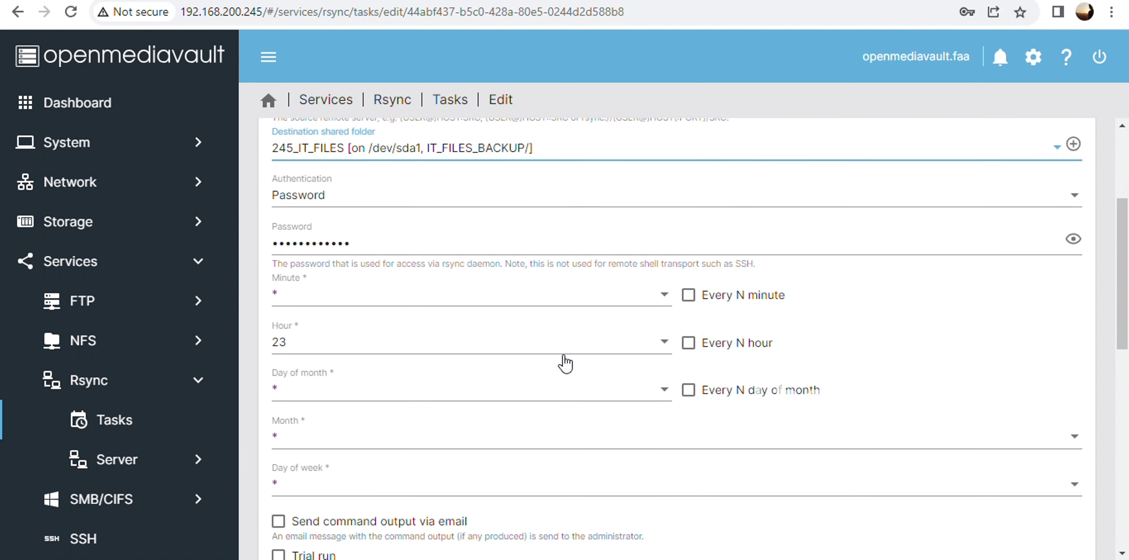
pyautogui.scroll(-1, 566, 364)
pyautogui.scroll(-3, 564, 356)
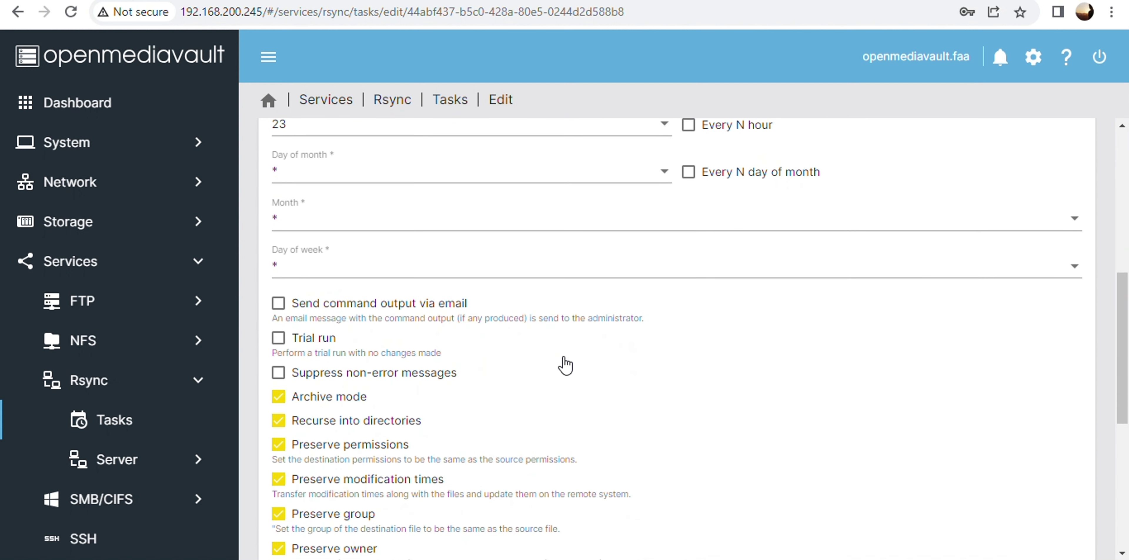
pyautogui.scroll(-2, 567, 364)
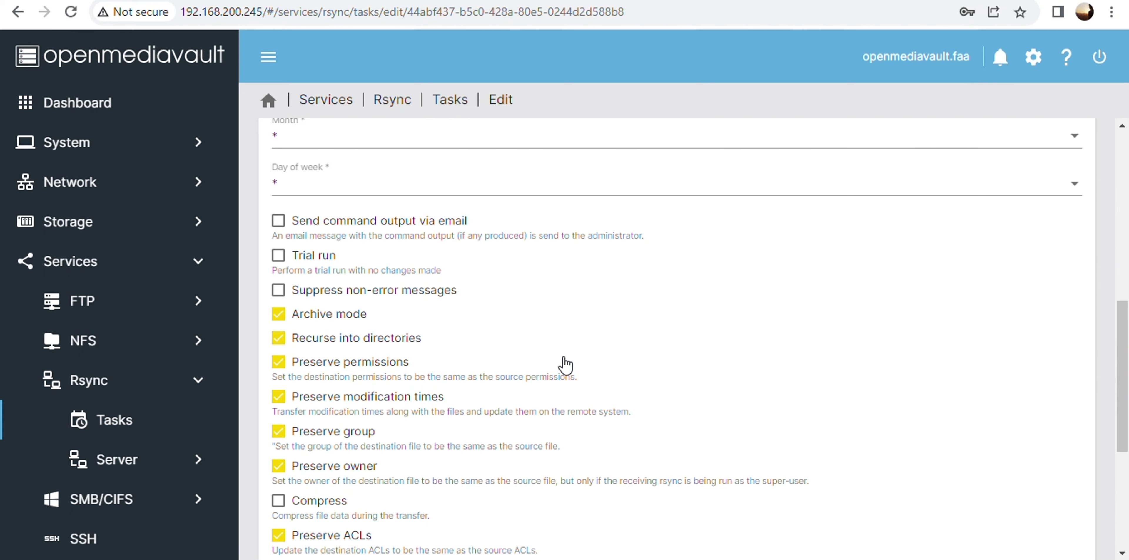
pyautogui.scroll(-2, 566, 364)
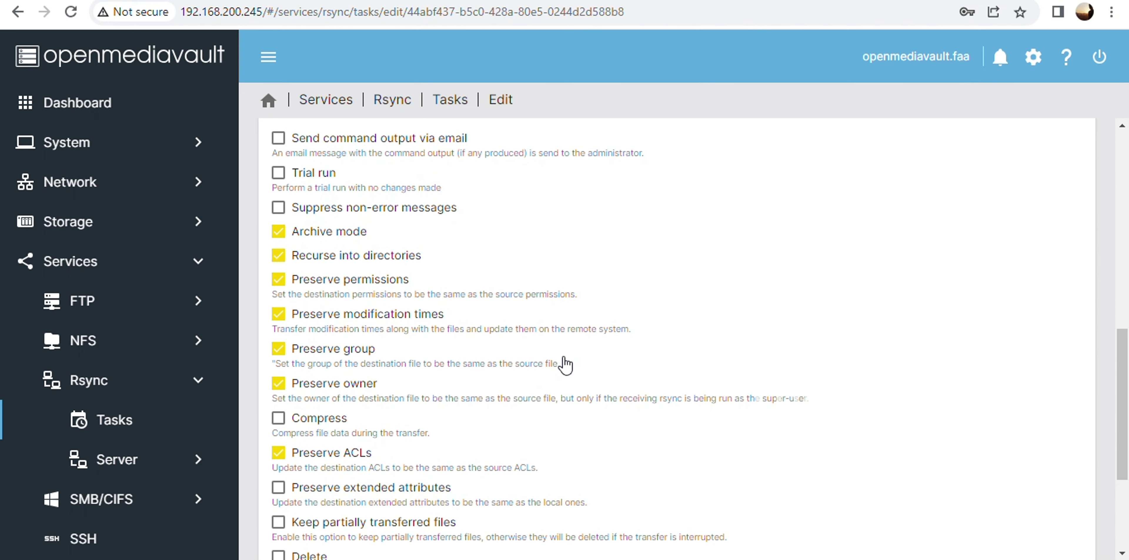
pyautogui.scroll(-2, 566, 364)
pyautogui.scroll(-3, 566, 364)
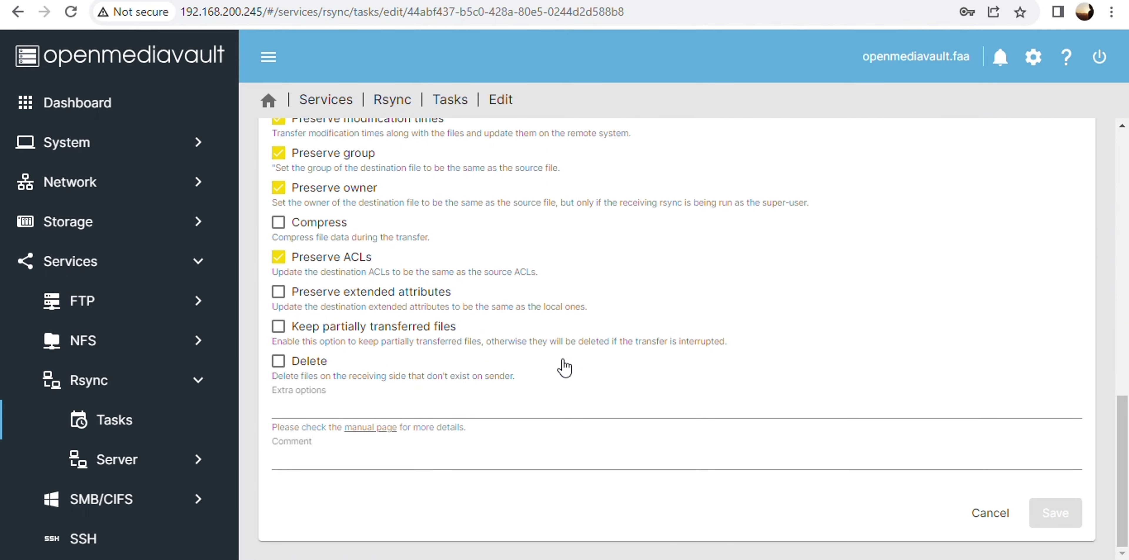
pyautogui.scroll(2, 566, 368)
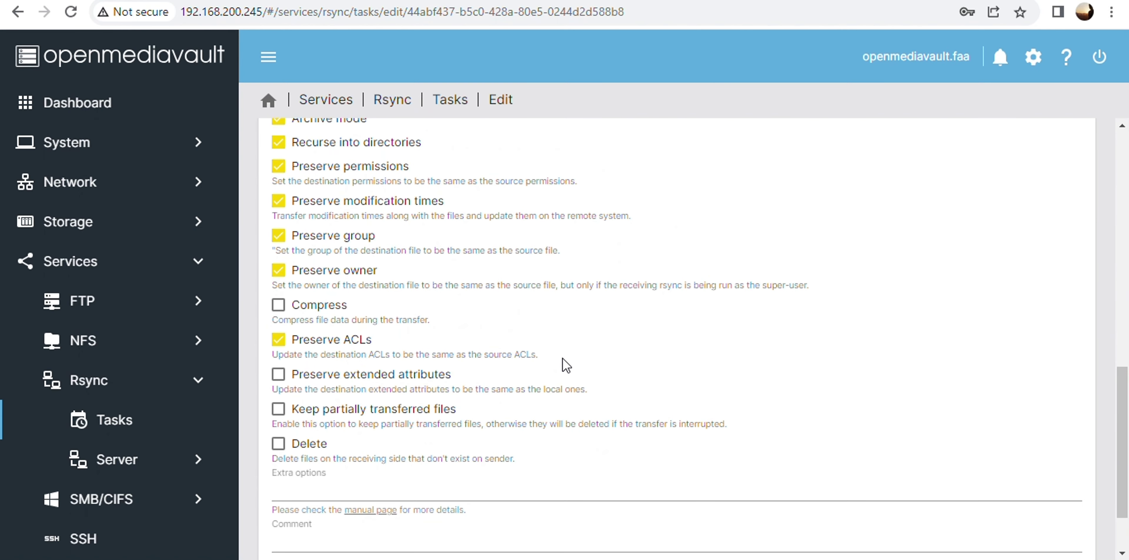
pyautogui.scroll(4, 568, 356)
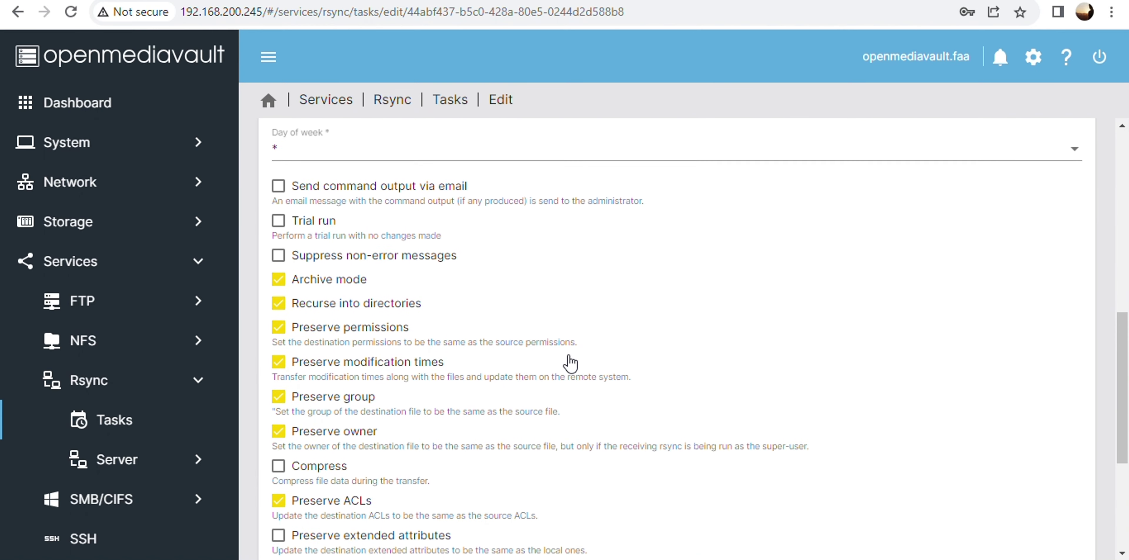
pyautogui.scroll(6, 568, 356)
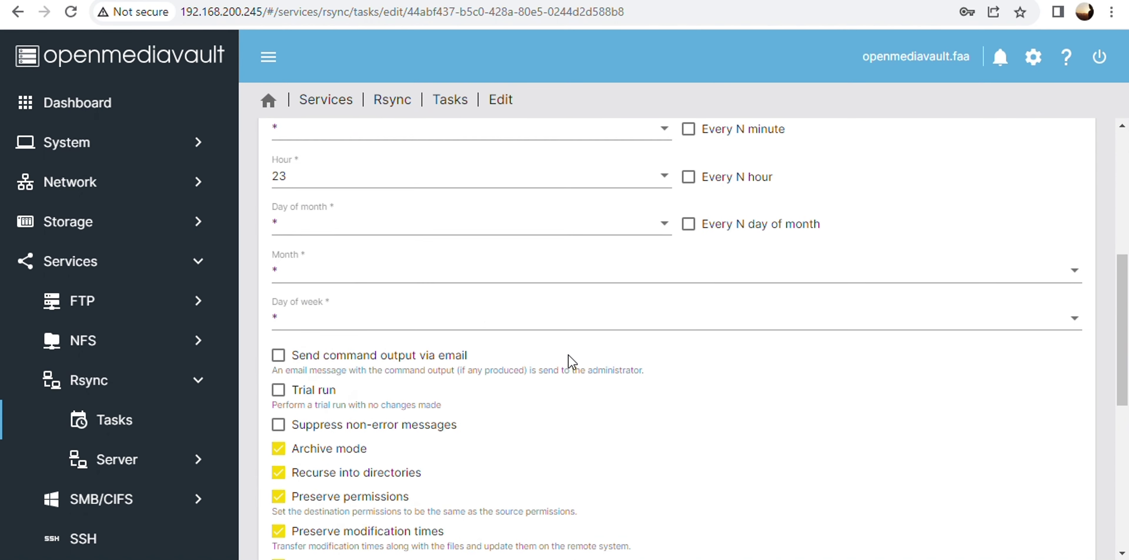
pyautogui.scroll(4, 570, 364)
pyautogui.scroll(3, 568, 356)
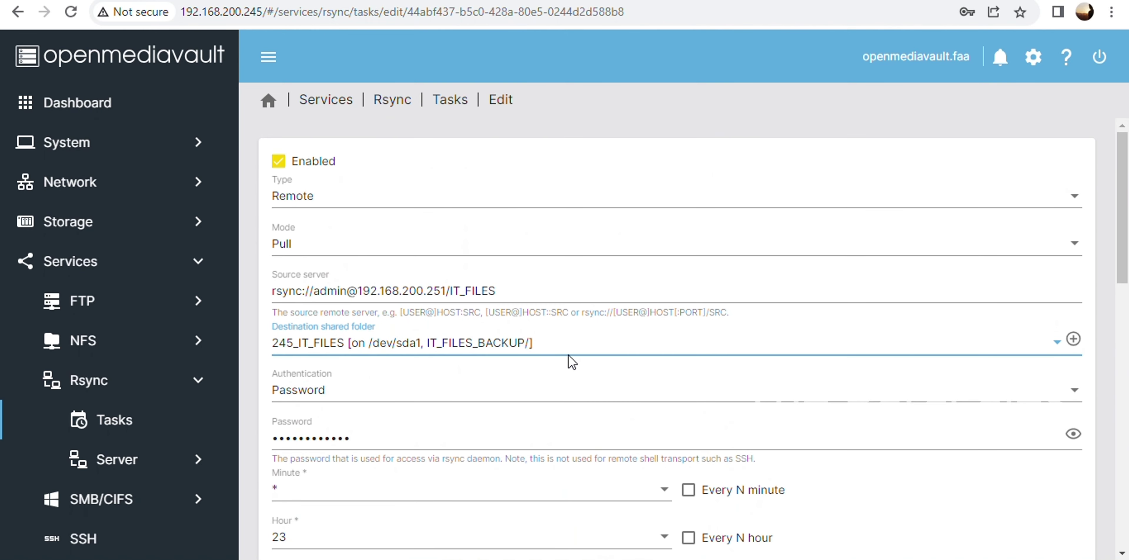
pyautogui.click(540, 295)
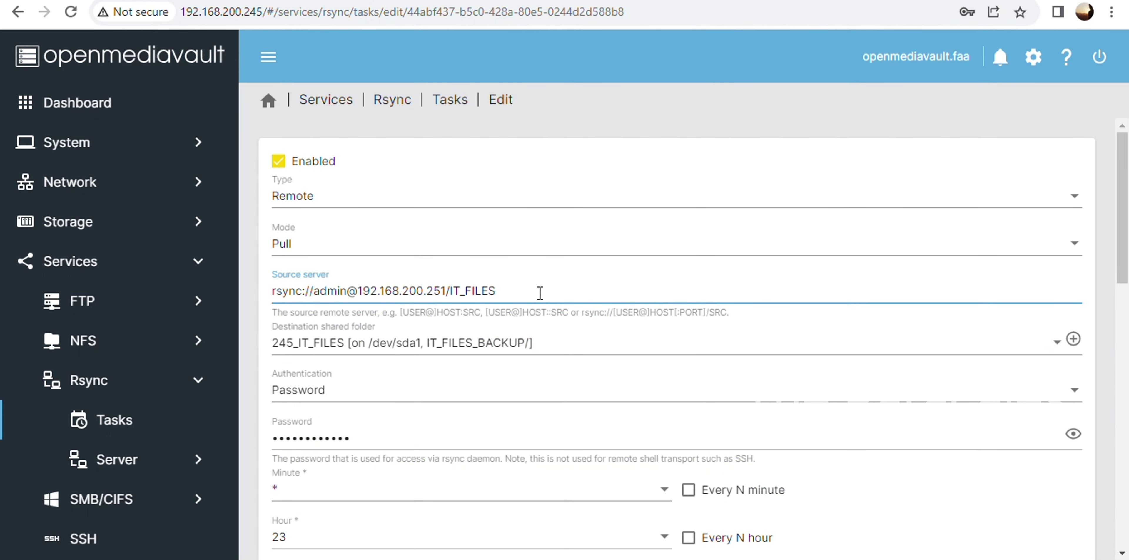
# Check the Rsync server's general settings and its list of shared modules.
pyautogui.click(390, 105)
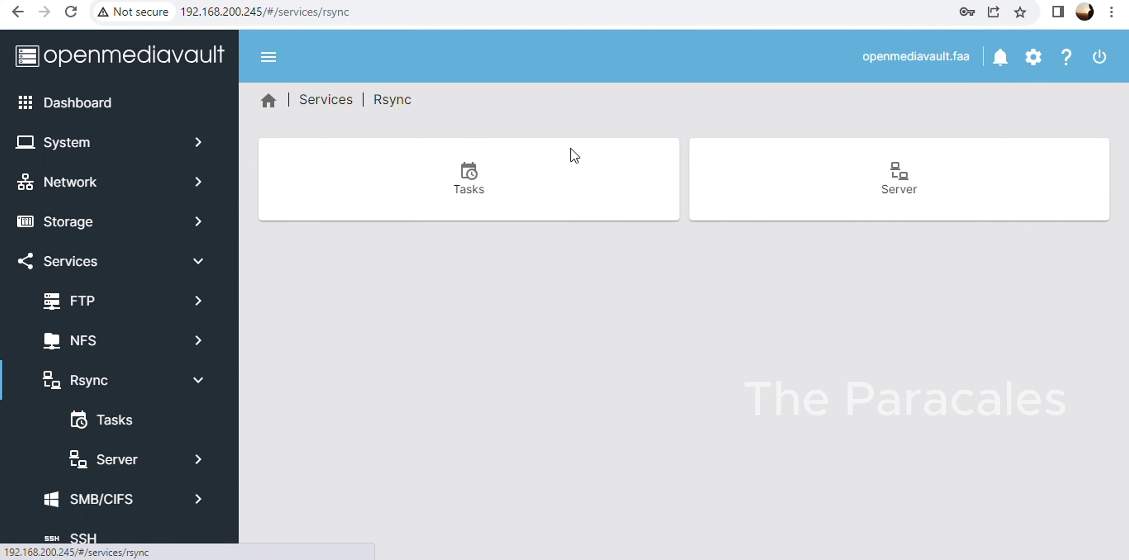
pyautogui.click(819, 191)
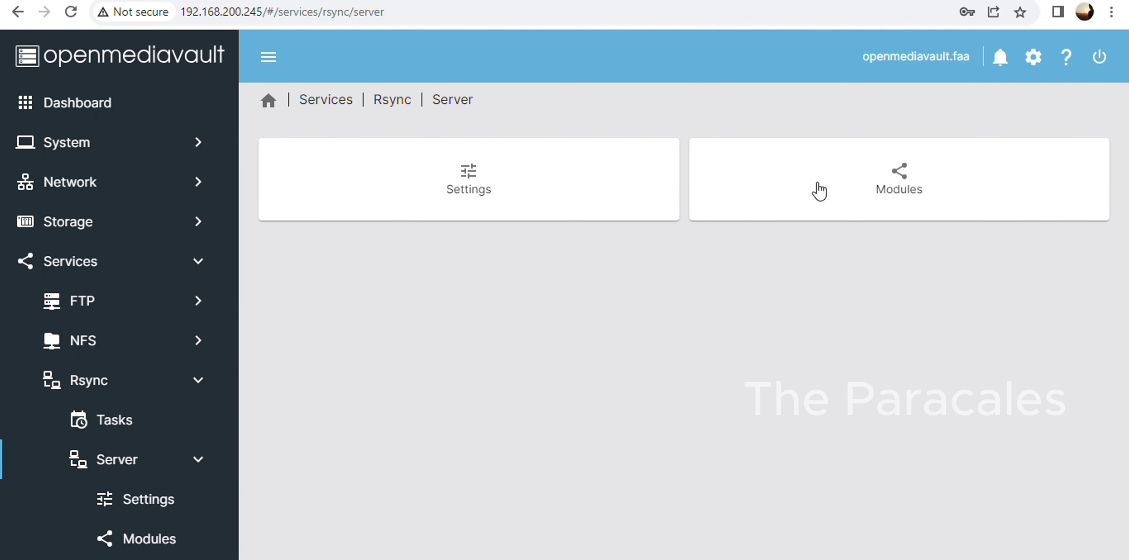
pyautogui.click(632, 203)
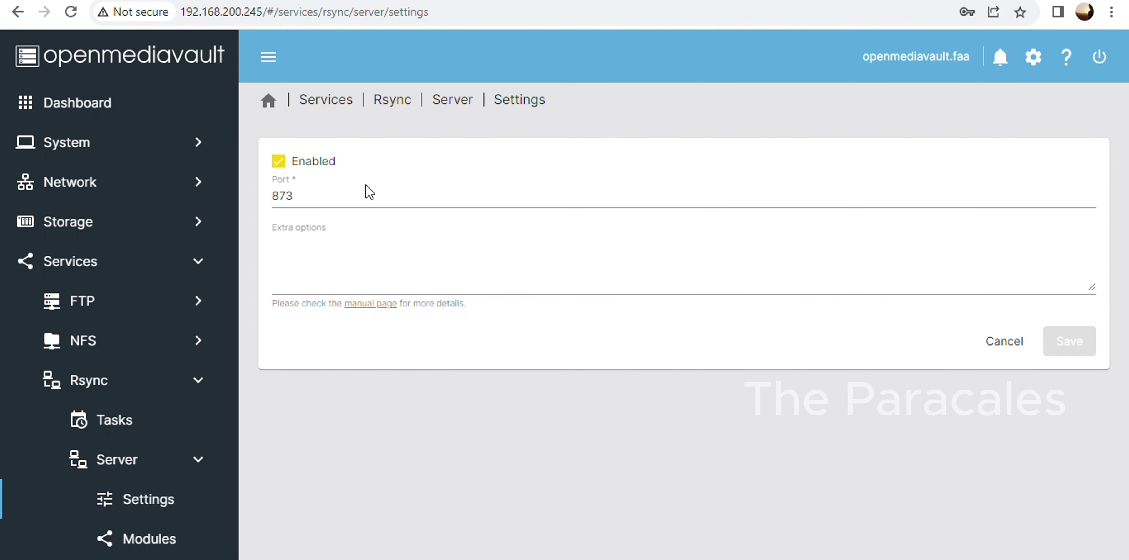
pyautogui.click(451, 105)
pyautogui.click(820, 185)
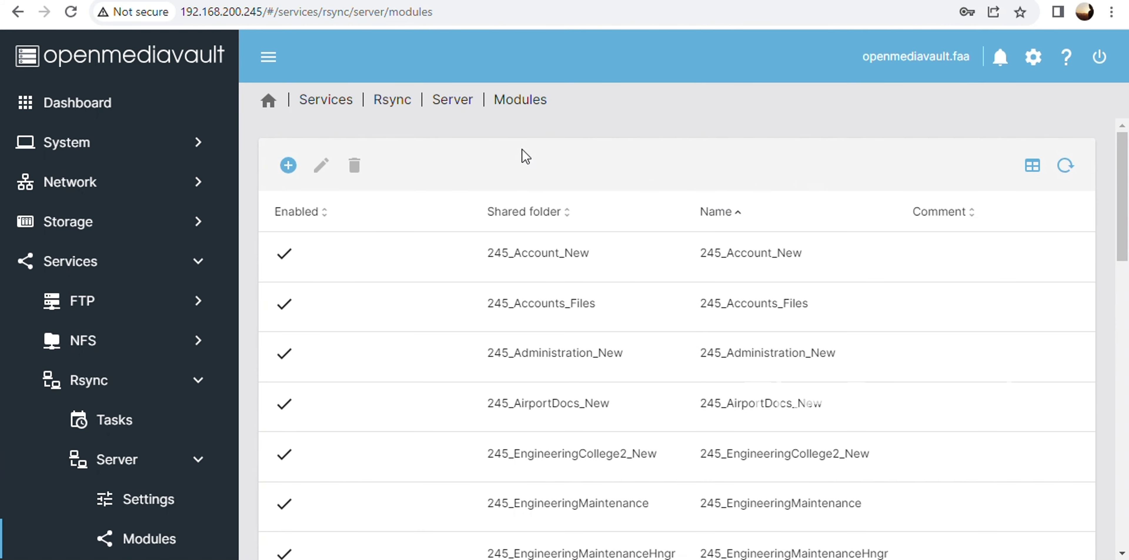
# Return to the list of Rsync tasks on the 192.168.200.245 server.
pyautogui.click(445, 101)
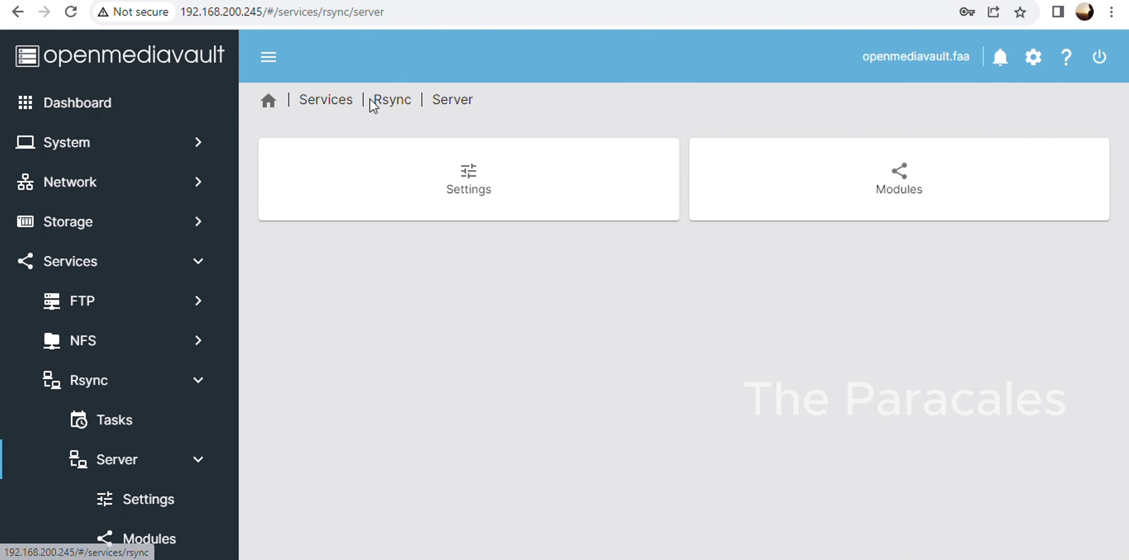
pyautogui.click(386, 102)
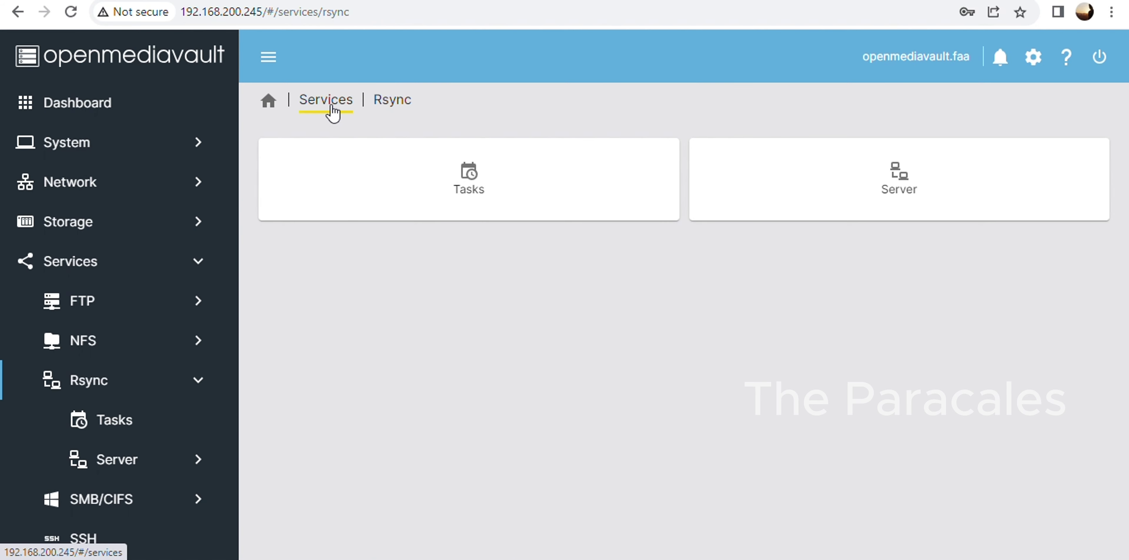
pyautogui.click(416, 171)
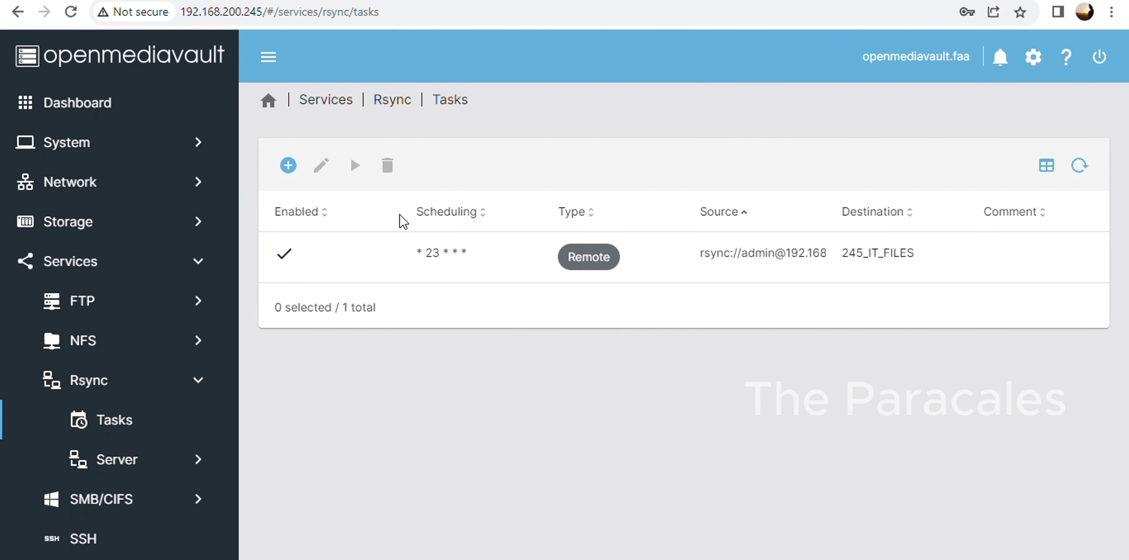
# Check the current server's address, switch to the 192.168.200.251 server and open its IT_FILES Rsync task for editing.
pyautogui.moveTo(263, 11); pyautogui.dragTo(183, 13)
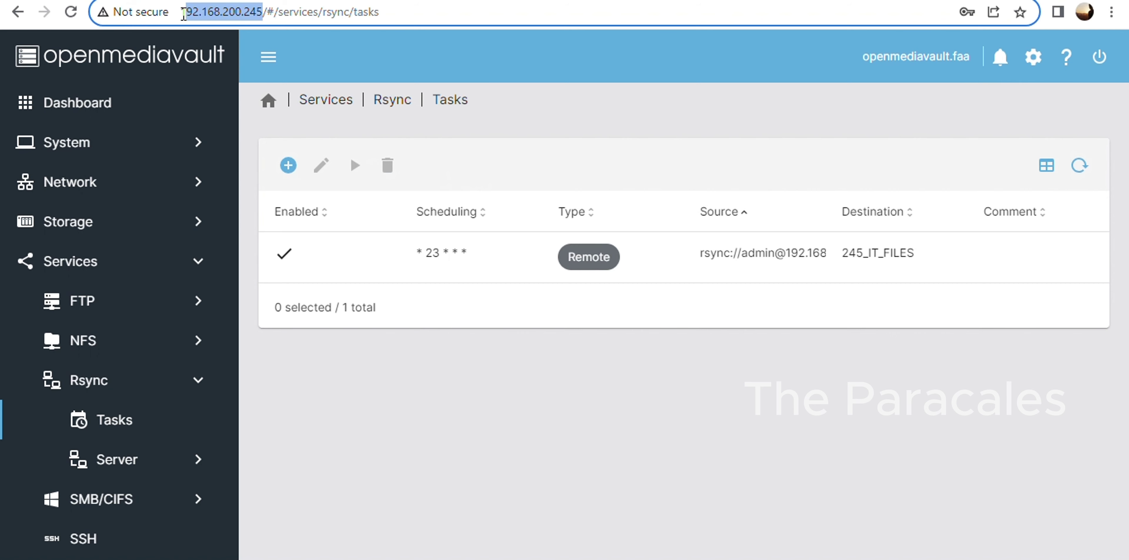
pyautogui.click(450, 410)
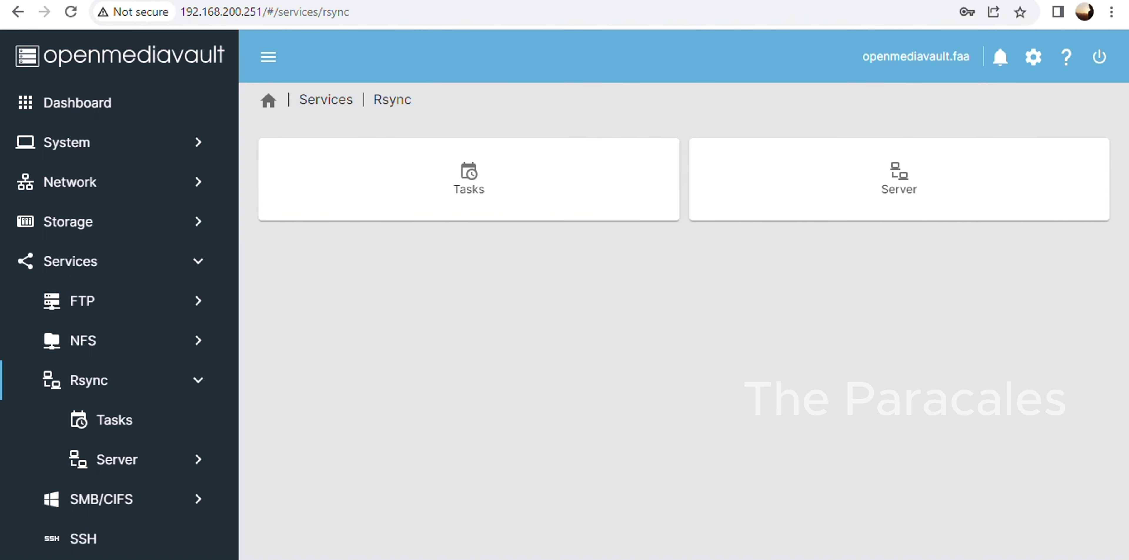
pyautogui.click(580, 202)
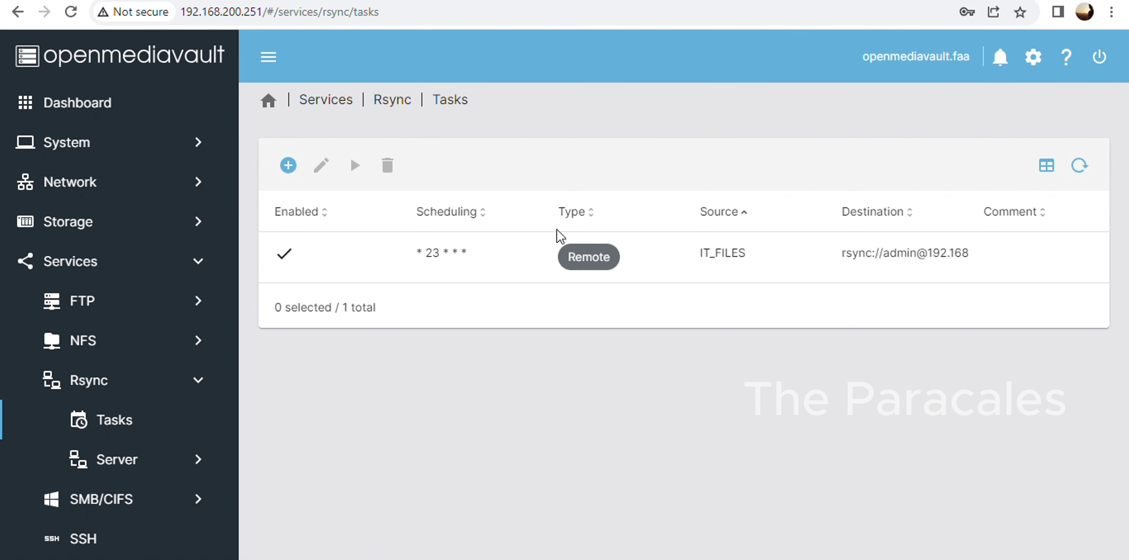
pyautogui.click(481, 265)
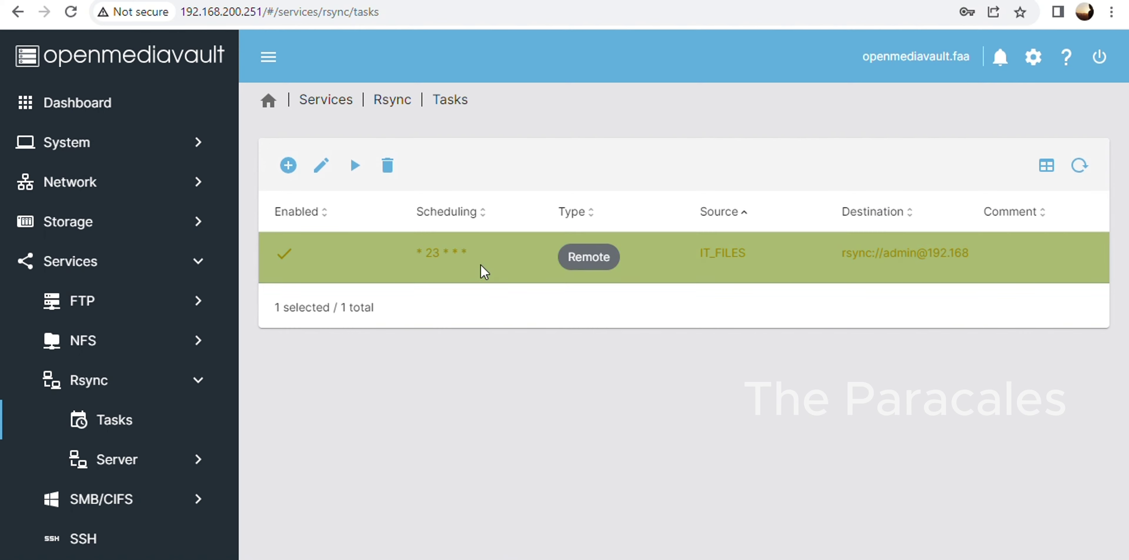
pyautogui.click(320, 174)
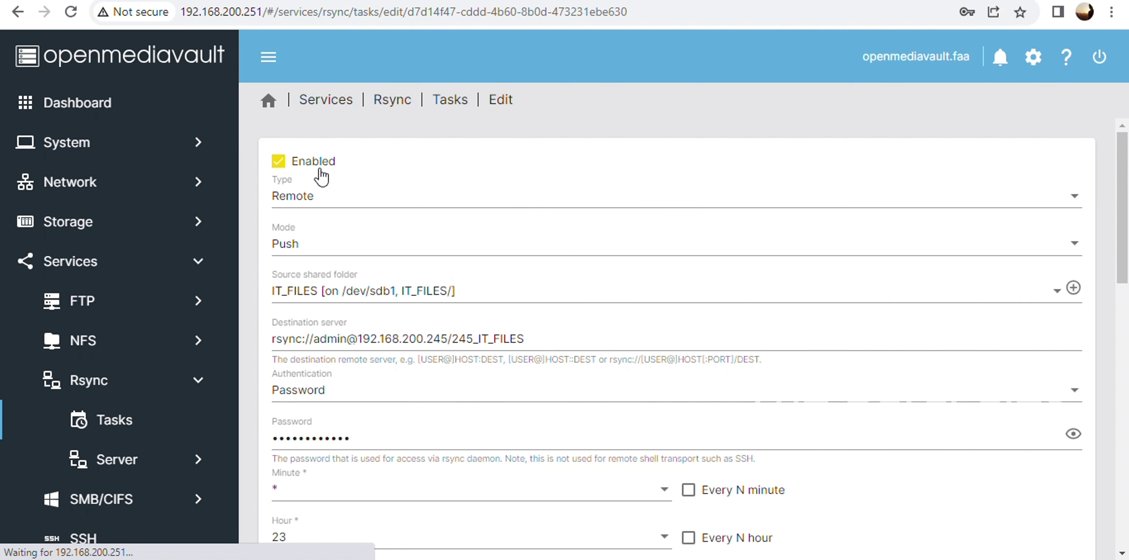
# Review the source server task's type, mode and source shared folder, keeping Remote, Push and IT_FILES selected.
pyautogui.click(336, 209)
pyautogui.click(337, 210)
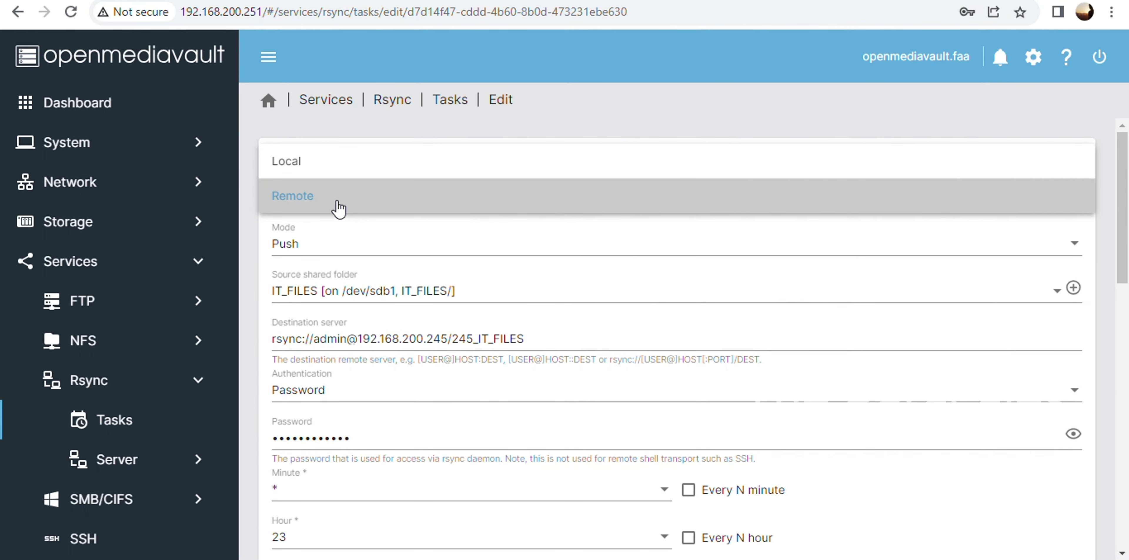
pyautogui.click(341, 250)
pyautogui.click(337, 245)
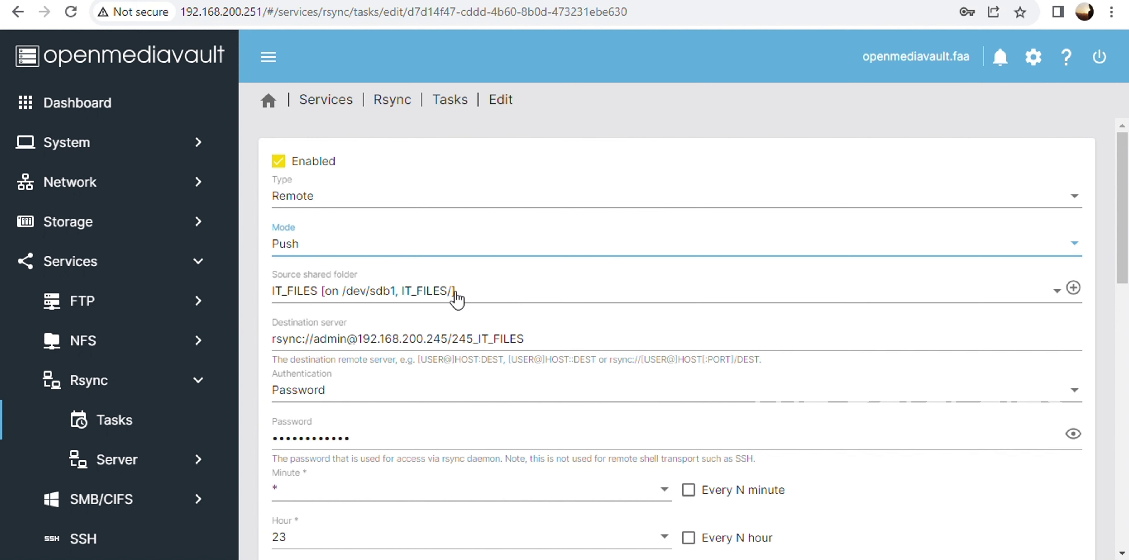
pyautogui.click(463, 301)
pyautogui.click(467, 294)
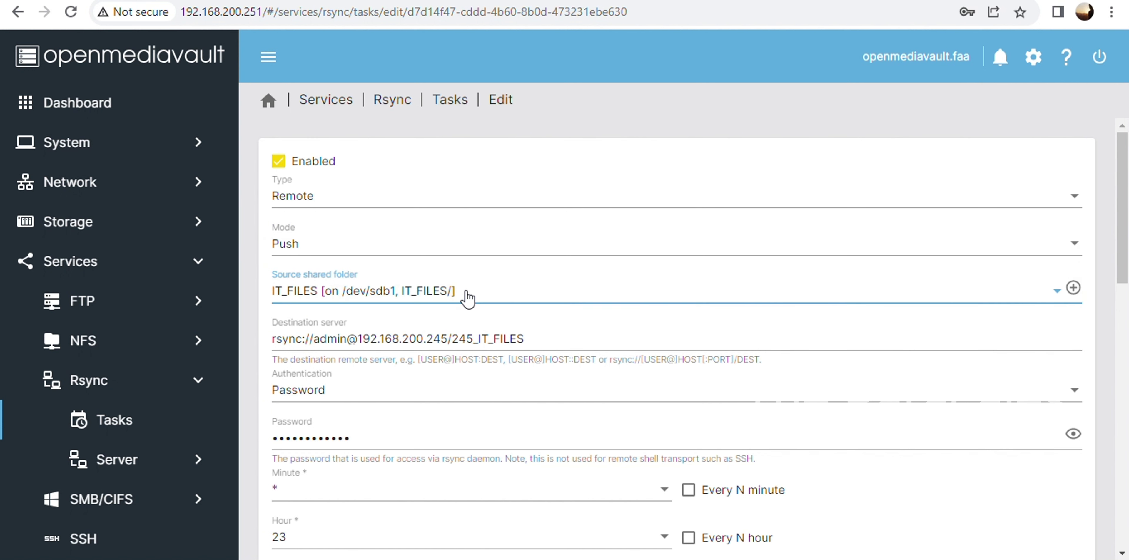
# Compare the push task's destination server address with the address of the backup server's web interface.
pyautogui.moveTo(552, 339); pyautogui.dragTo(264, 338)
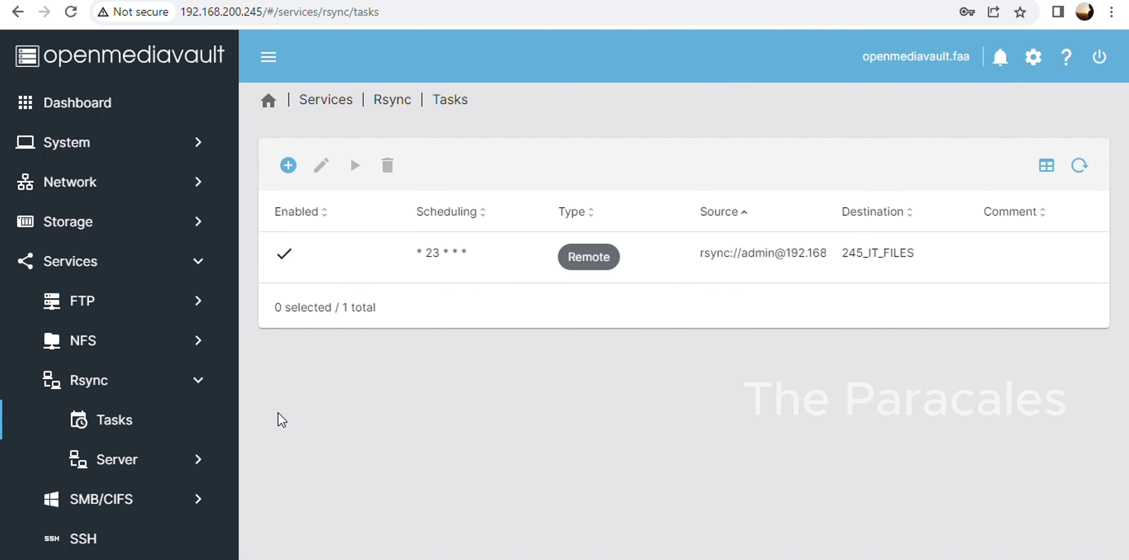
pyautogui.moveTo(262, 12); pyautogui.dragTo(180, 12)
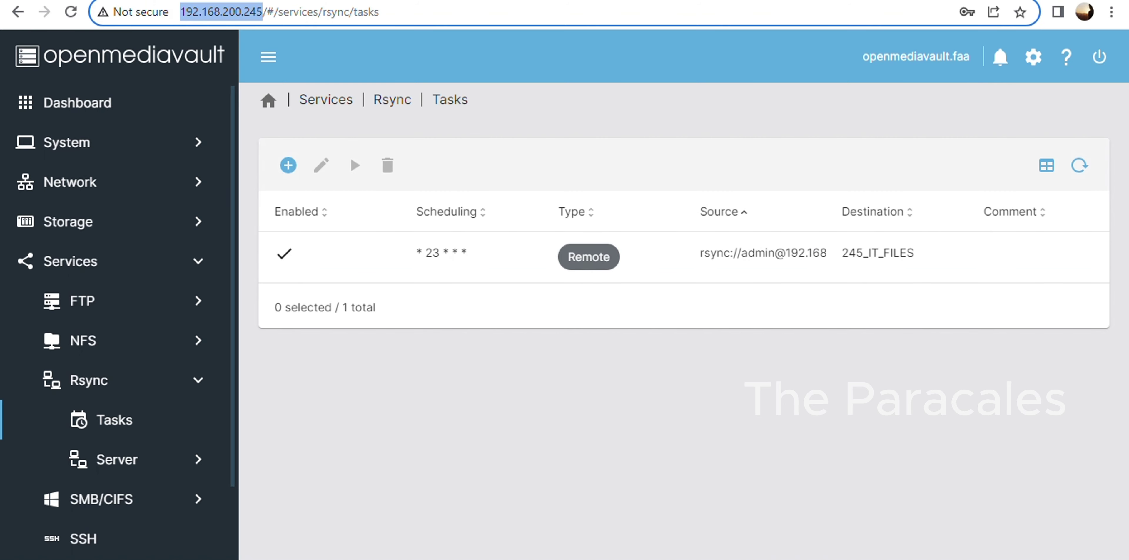
pyautogui.doubleClick(274, 259)
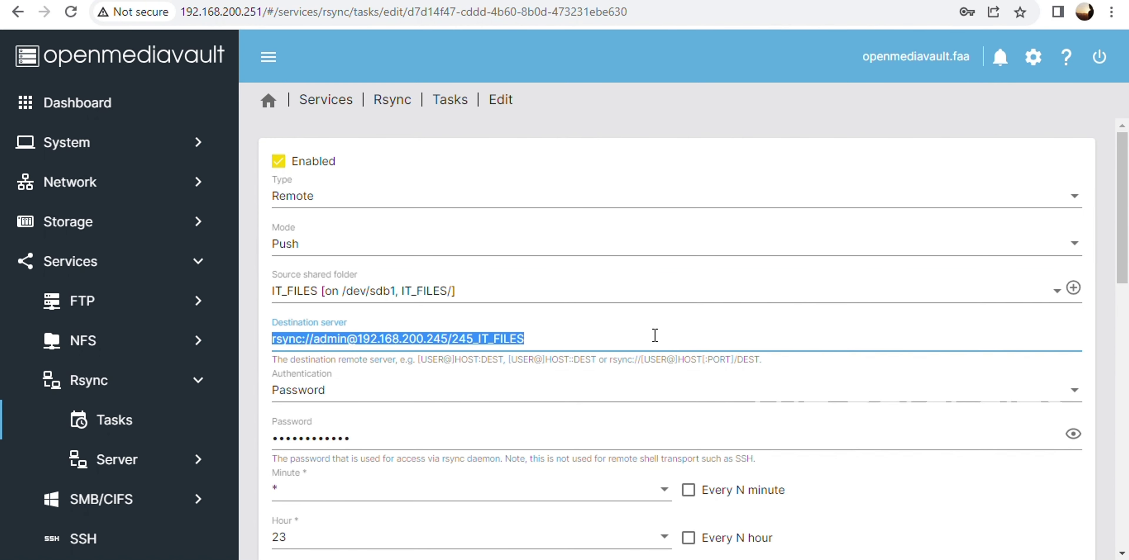
# Review the push task's authentication, schedule and transfer options down to the comment field.
pyautogui.scroll(-1, 655, 336)
pyautogui.scroll(-1, 410, 395)
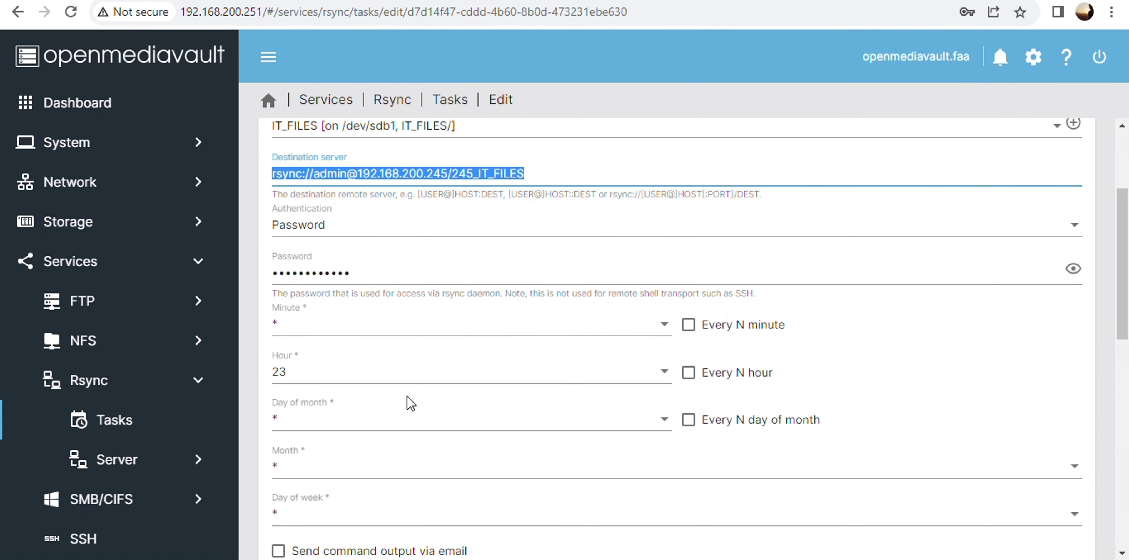
pyautogui.scroll(-1, 411, 380)
pyautogui.scroll(-3, 414, 395)
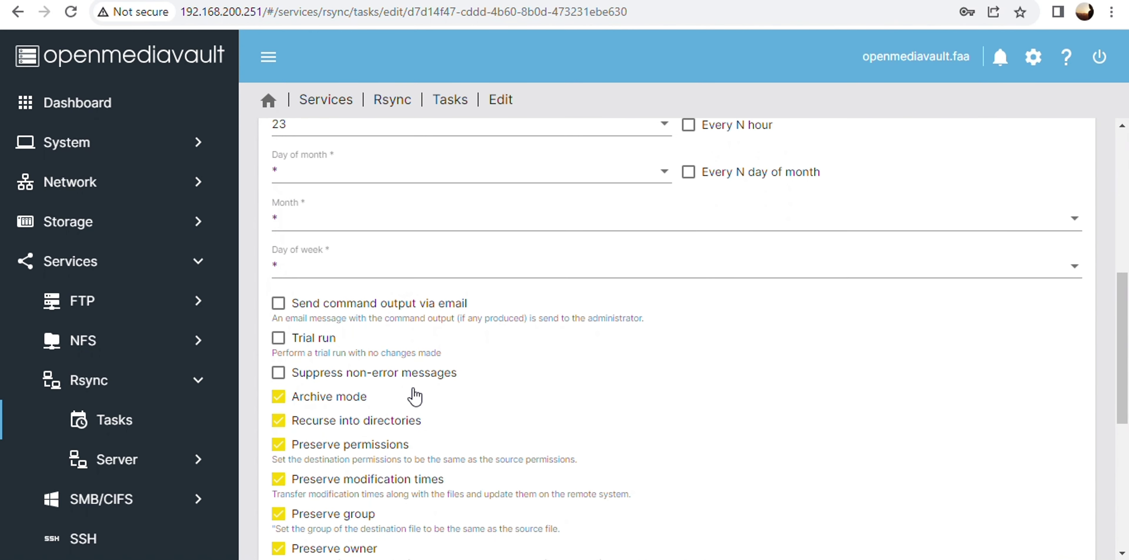
pyautogui.scroll(-3, 414, 397)
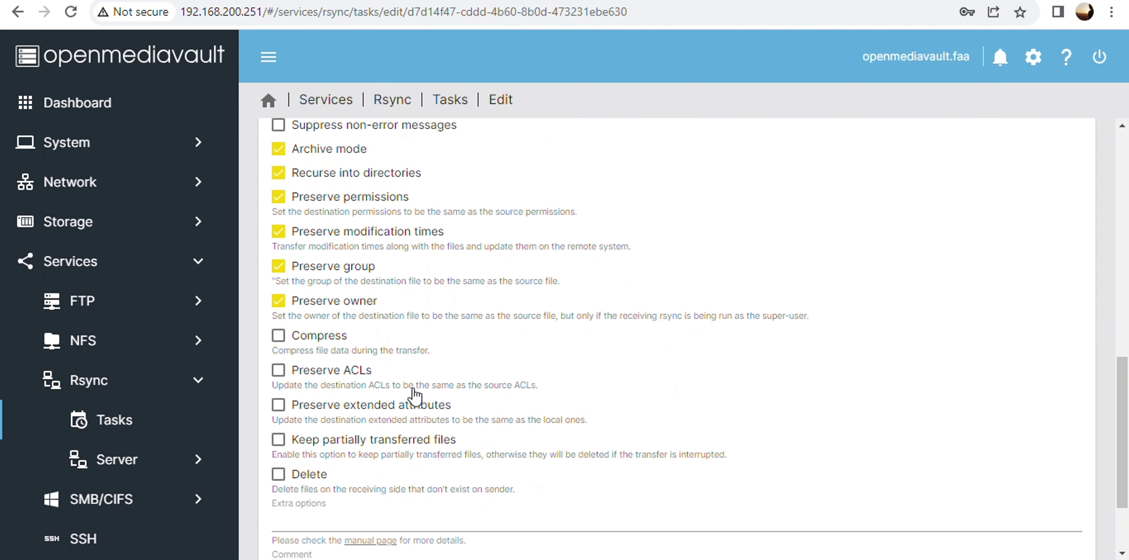
pyautogui.scroll(4, 414, 390)
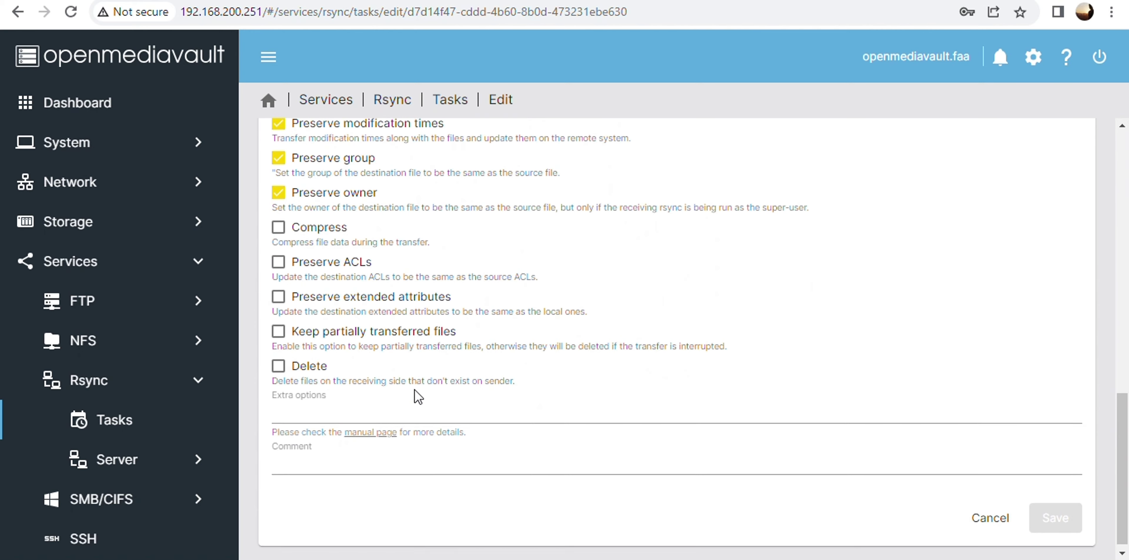
pyautogui.scroll(5, 415, 397)
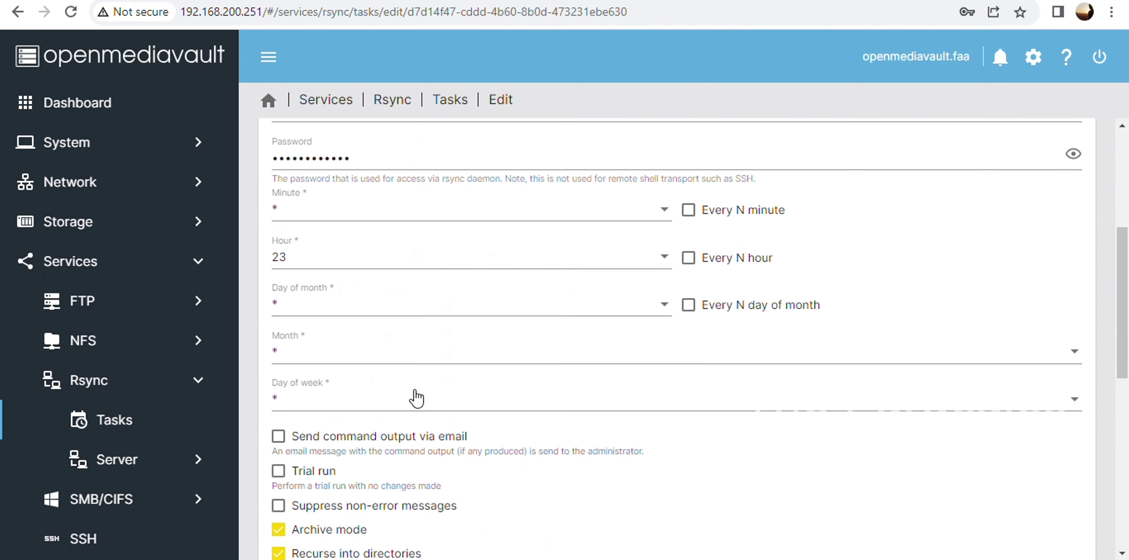
pyautogui.scroll(2, 416, 397)
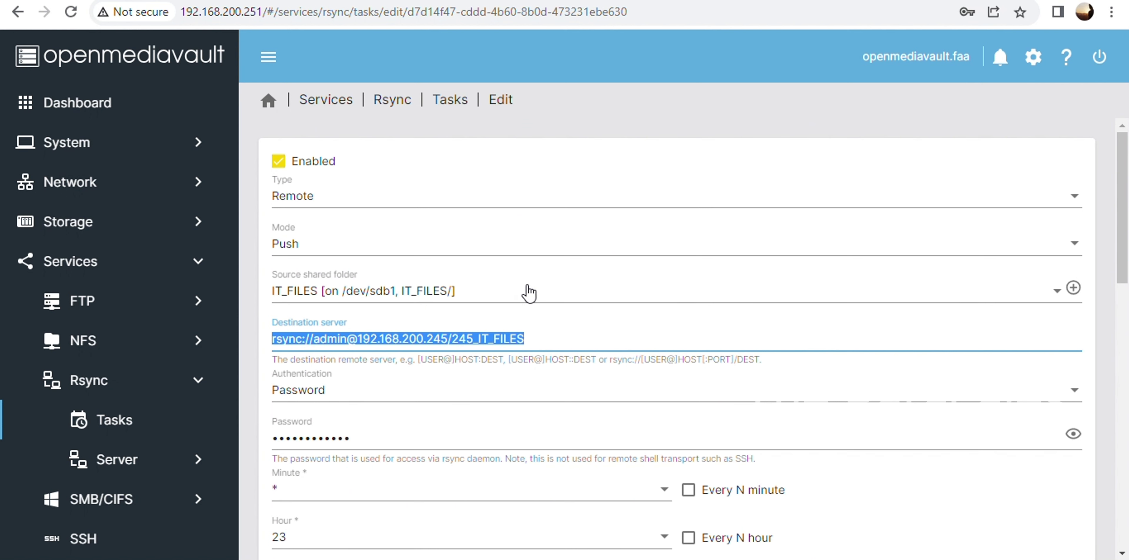
# Go back to the Rsync task list, reopen the IT_FILES push task and check its destination server address.
pyautogui.click(458, 110)
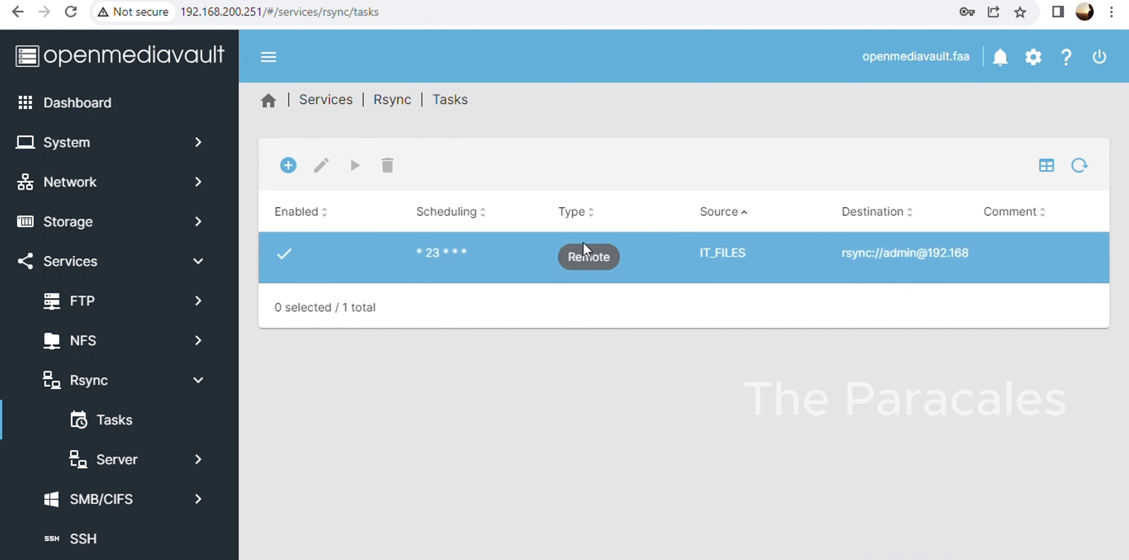
pyautogui.click(346, 254)
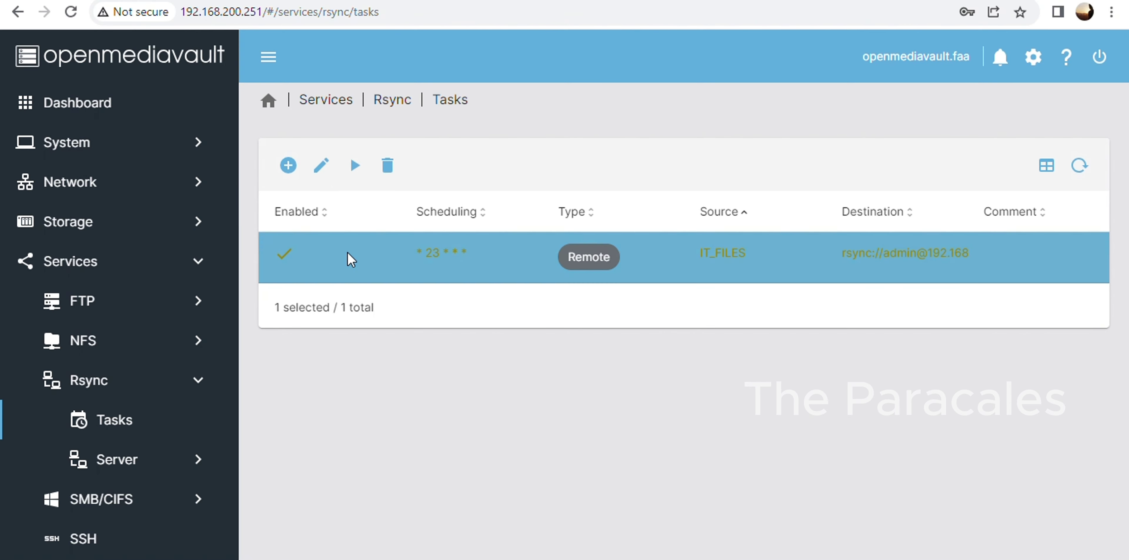
pyautogui.click(322, 167)
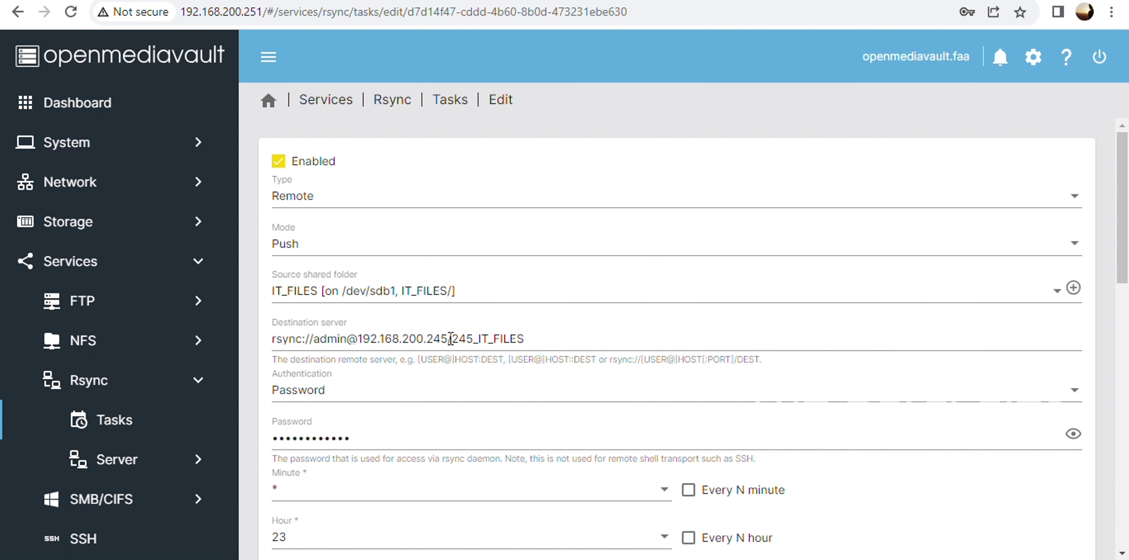
pyautogui.moveTo(440, 338); pyautogui.dragTo(435, 338)
pyautogui.moveTo(529, 338); pyautogui.dragTo(268, 340)
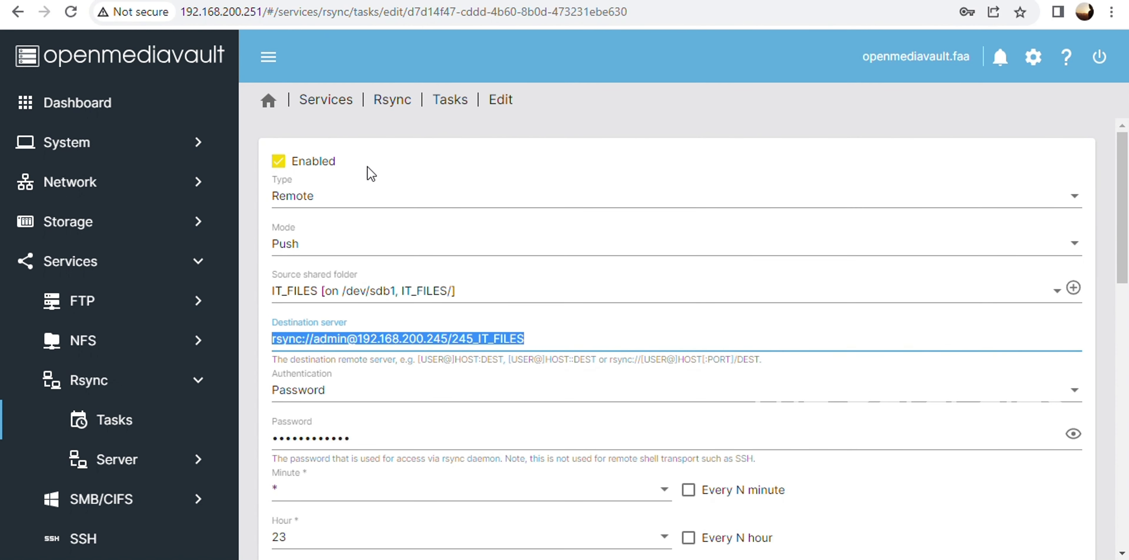
# Go to the Rsync server modules on 192.168.200.251 and open the IT_FILES module for editing.
pyautogui.click(403, 103)
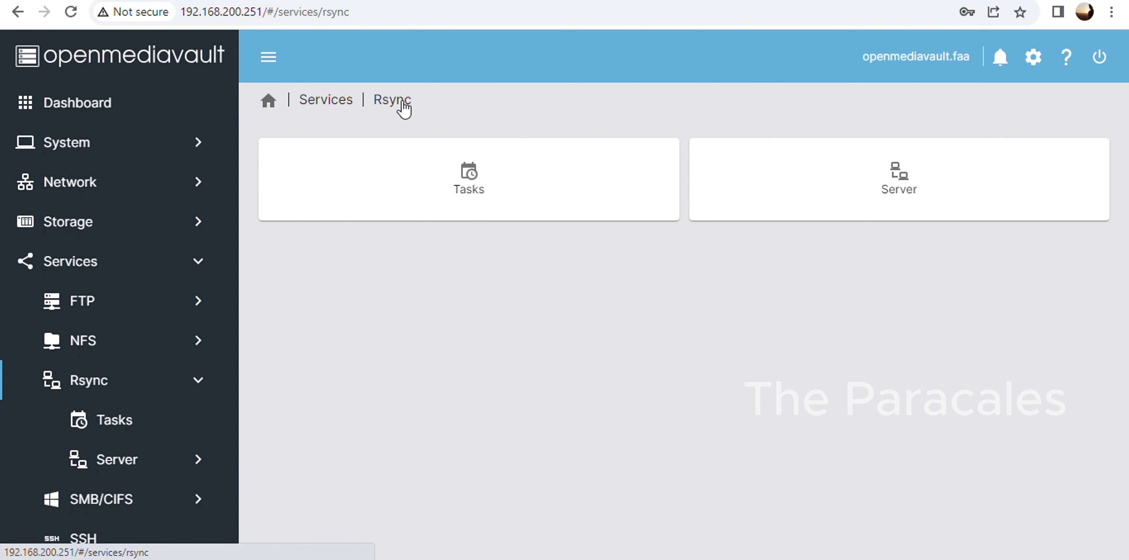
pyautogui.click(898, 189)
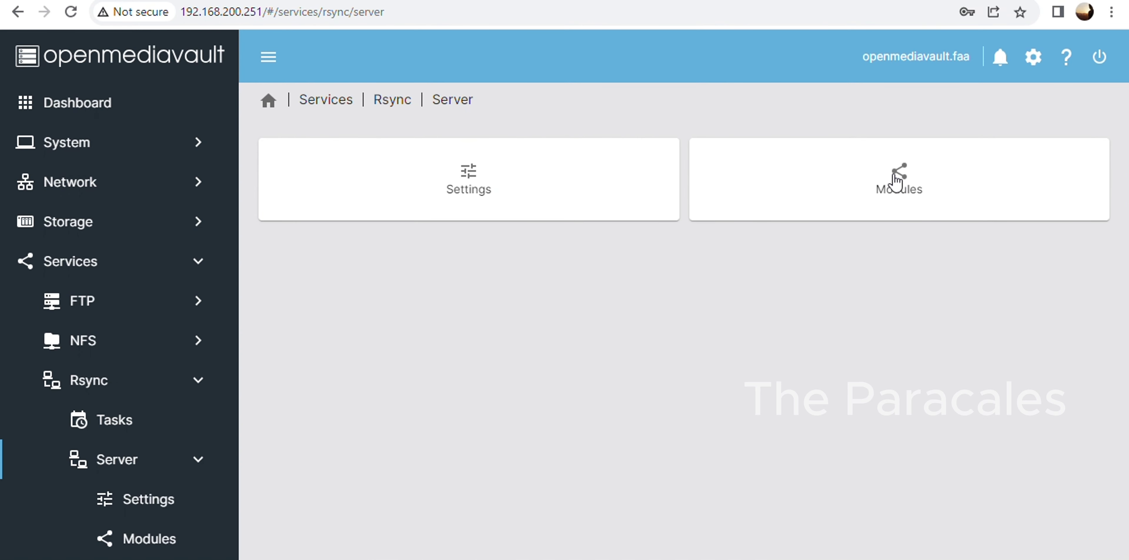
pyautogui.click(890, 185)
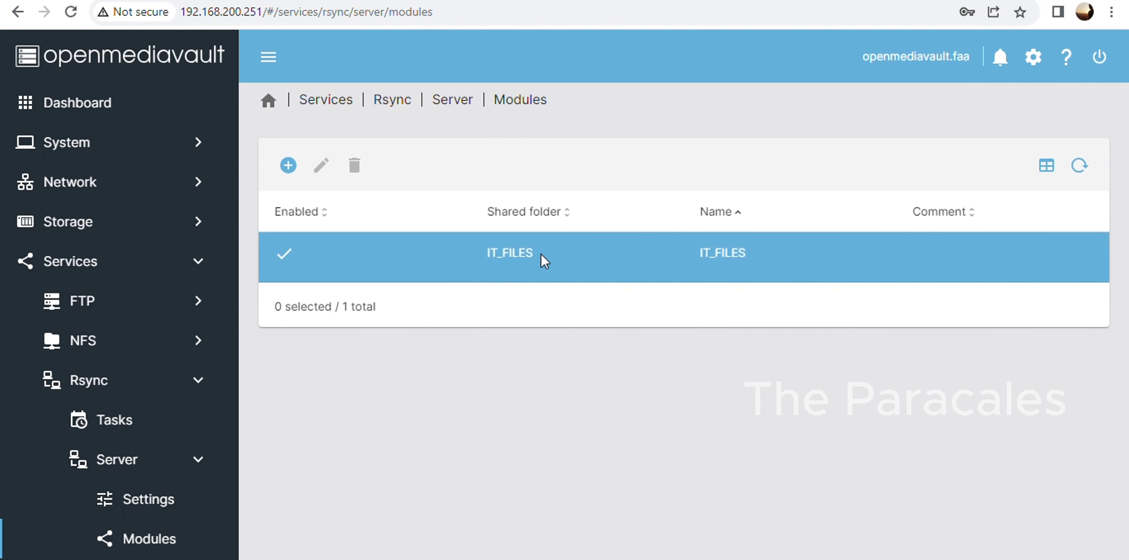
pyautogui.click(541, 254)
pyautogui.click(322, 169)
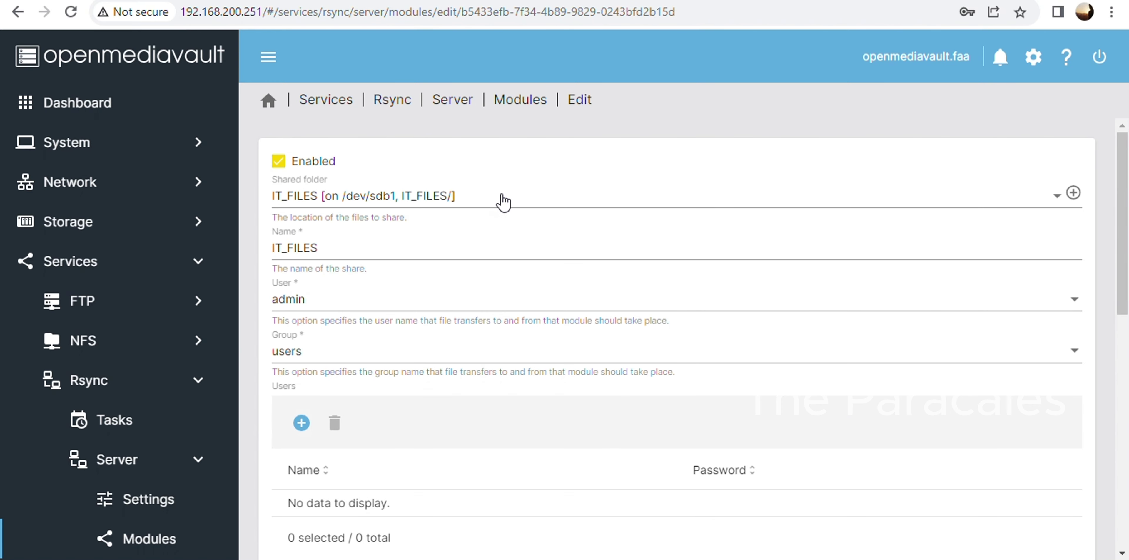
# Review the IT_FILES module's shared folder, name, user, group and access options, keeping IT_FILES as the shared folder.
pyautogui.click(502, 201)
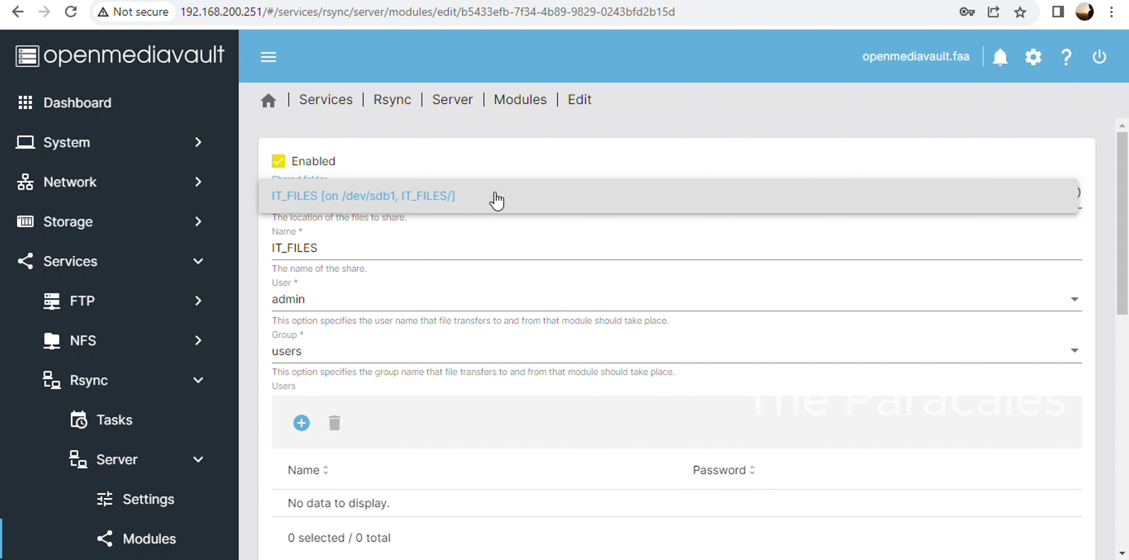
pyautogui.click(497, 198)
pyautogui.moveTo(318, 249); pyautogui.dragTo(235, 251)
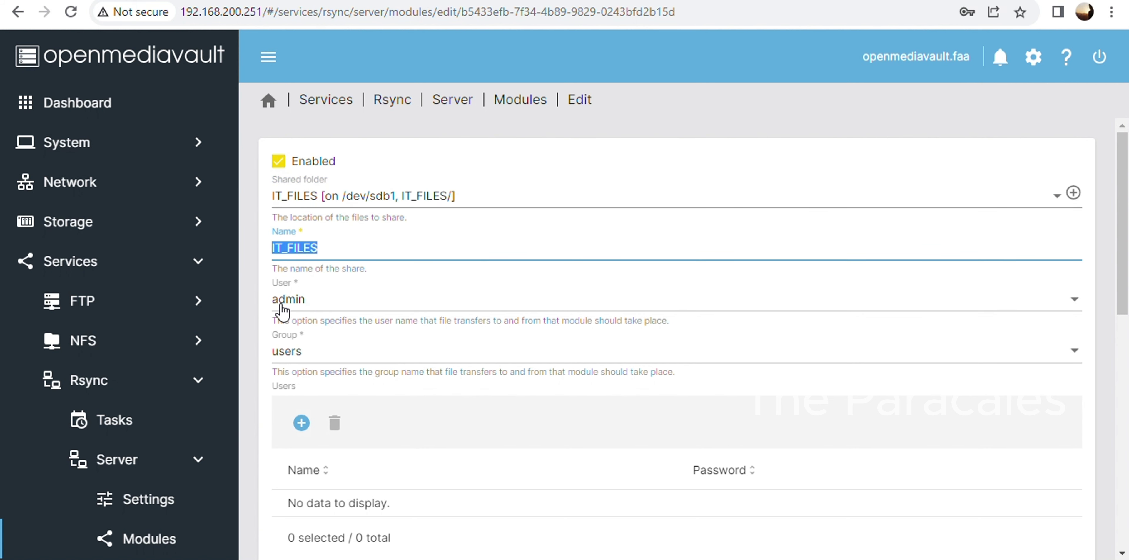
pyautogui.scroll(-7, 313, 361)
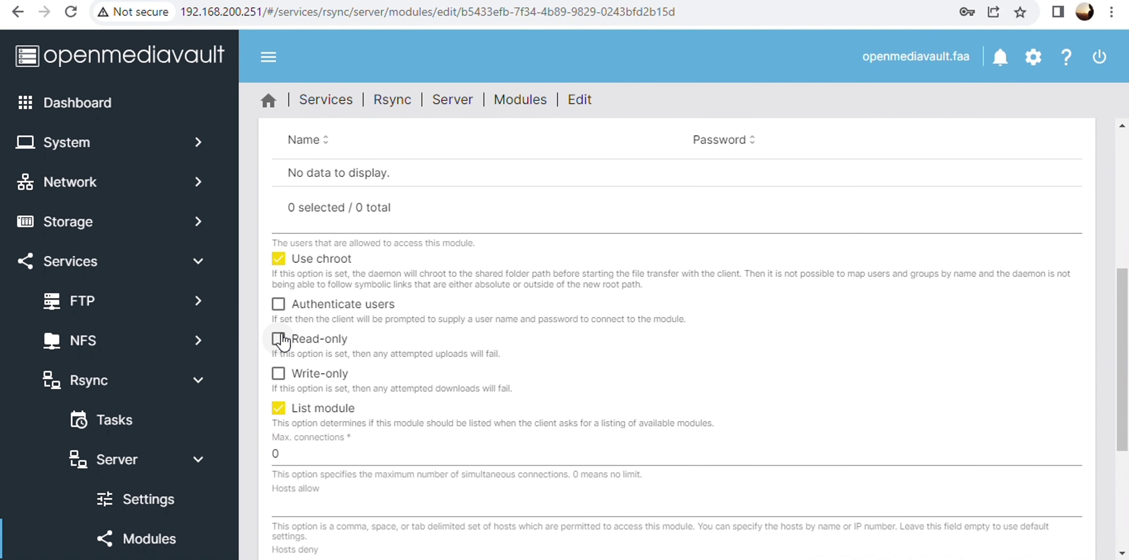
pyautogui.scroll(-5, 520, 337)
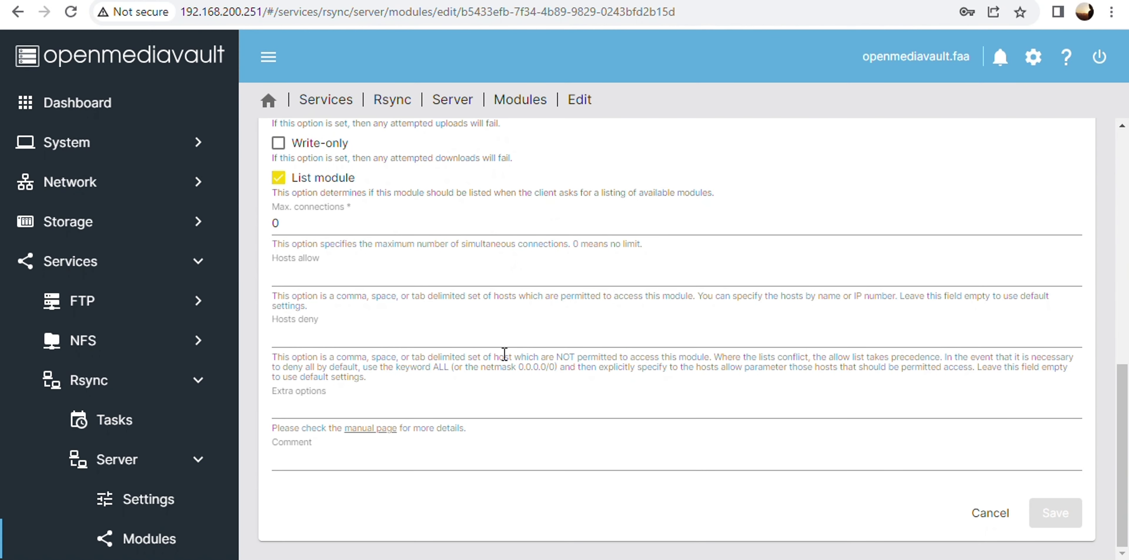
pyautogui.scroll(5, 542, 332)
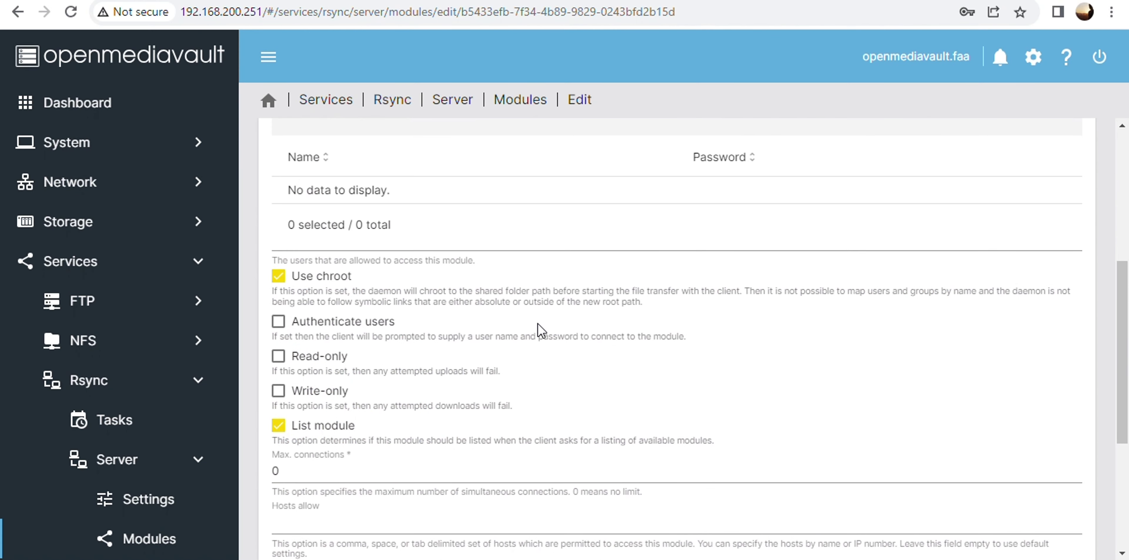
pyautogui.scroll(5, 542, 332)
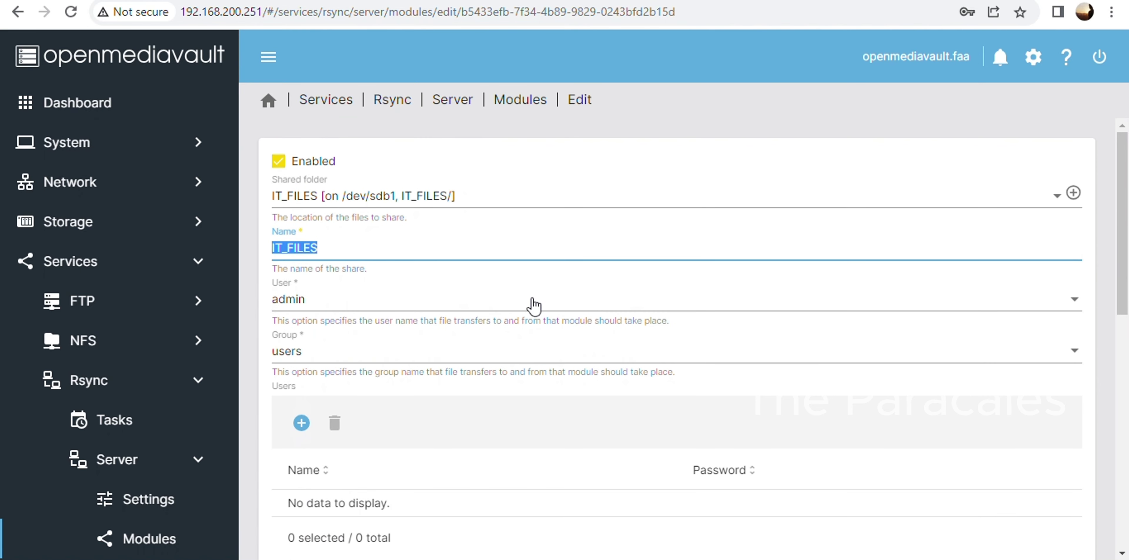
pyautogui.click(516, 251)
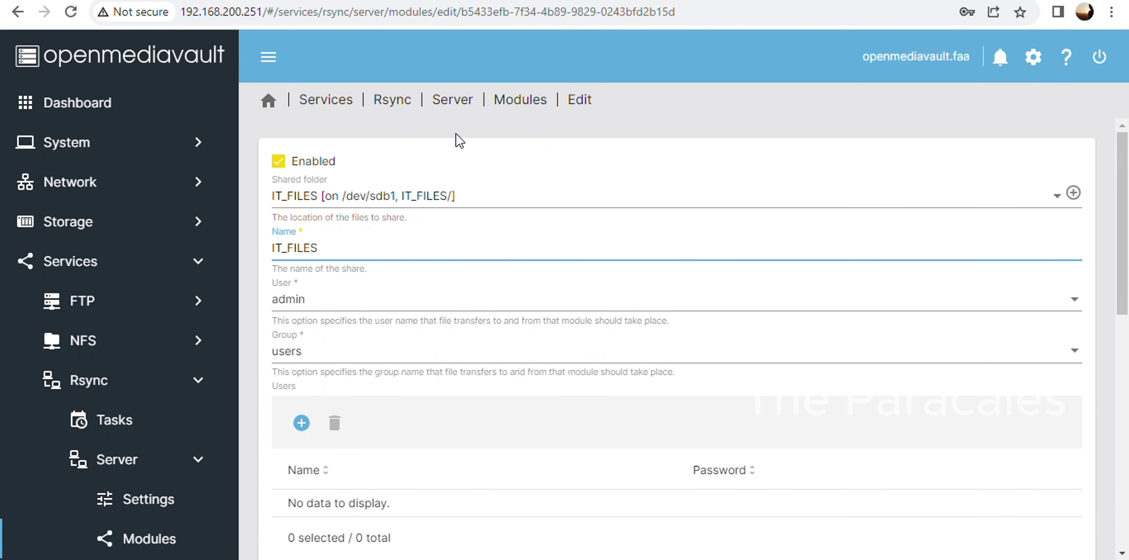
# Reopen the IT_FILES push task from the Rsync tasks to recheck it, then return to the task list.
pyautogui.click(409, 105)
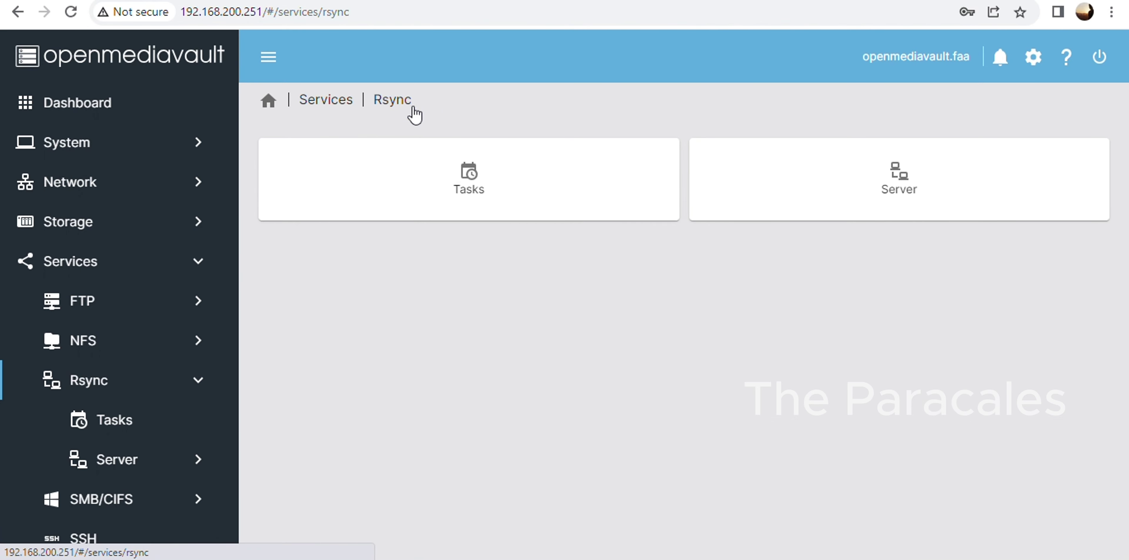
pyautogui.click(598, 207)
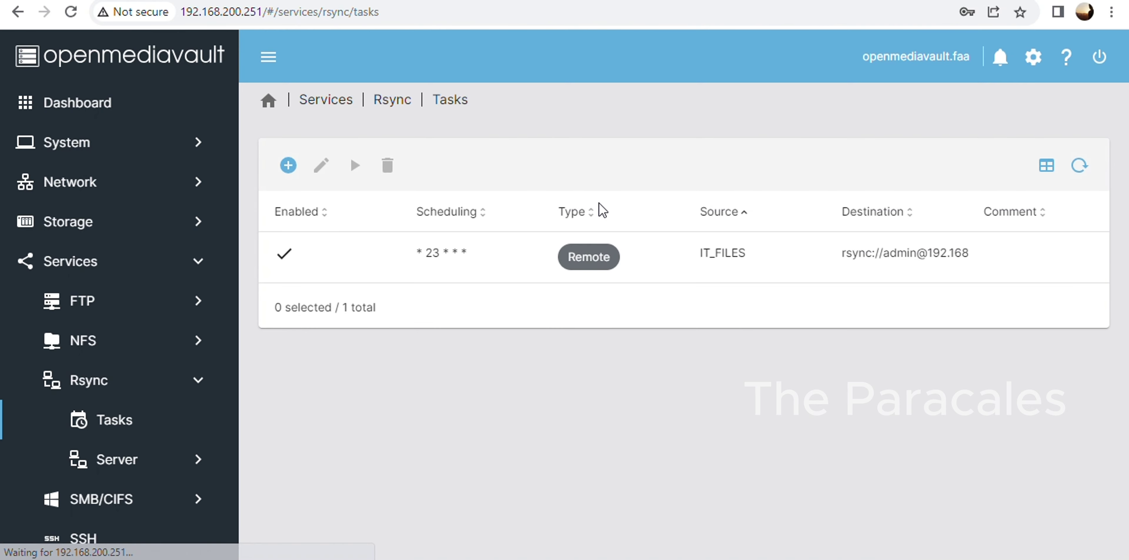
pyautogui.click(555, 243)
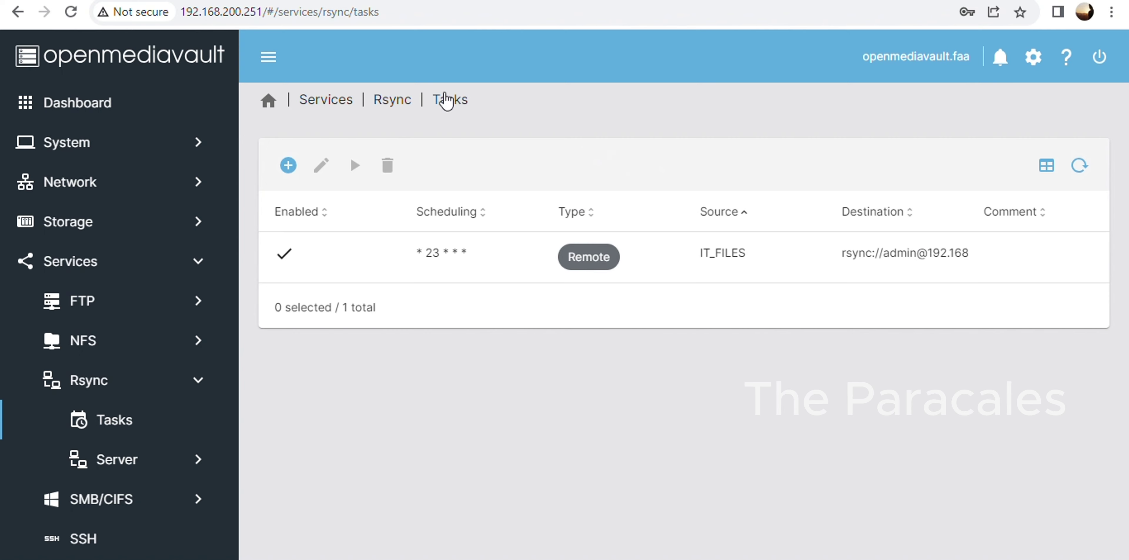
pyautogui.click(427, 250)
pyautogui.click(321, 165)
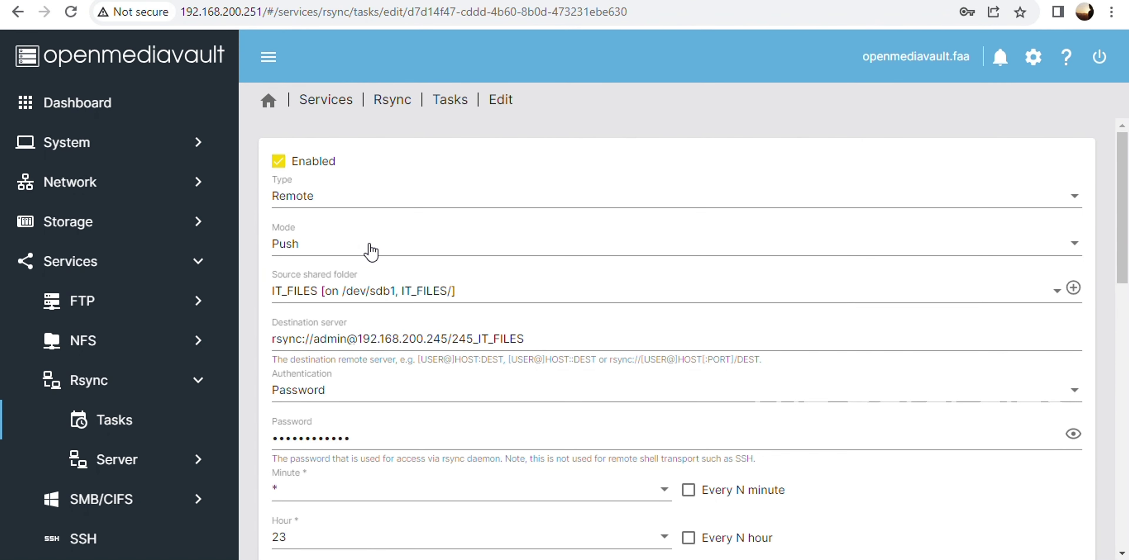
pyautogui.click(407, 109)
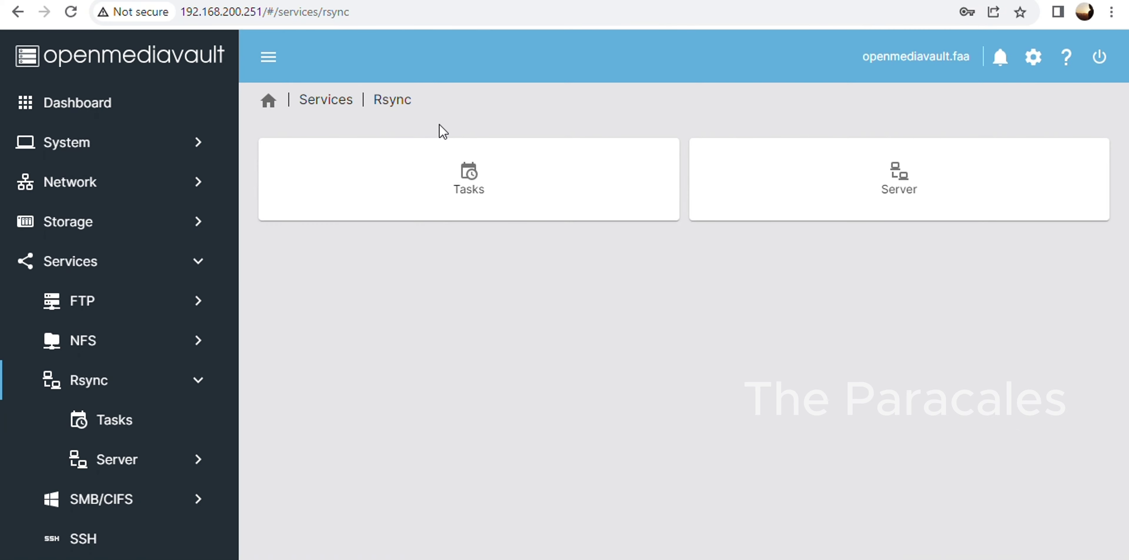
pyautogui.click(456, 178)
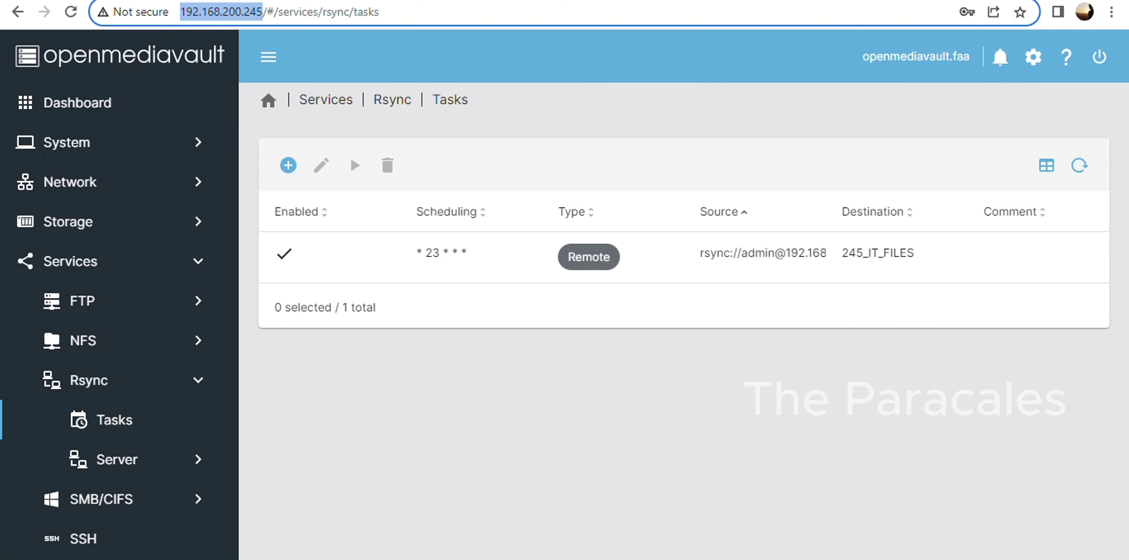
# Check the address of the 192.168.200.245 server, view its 245_IT_FILES pull task settings and return to the task list.
pyautogui.click(258, 18)
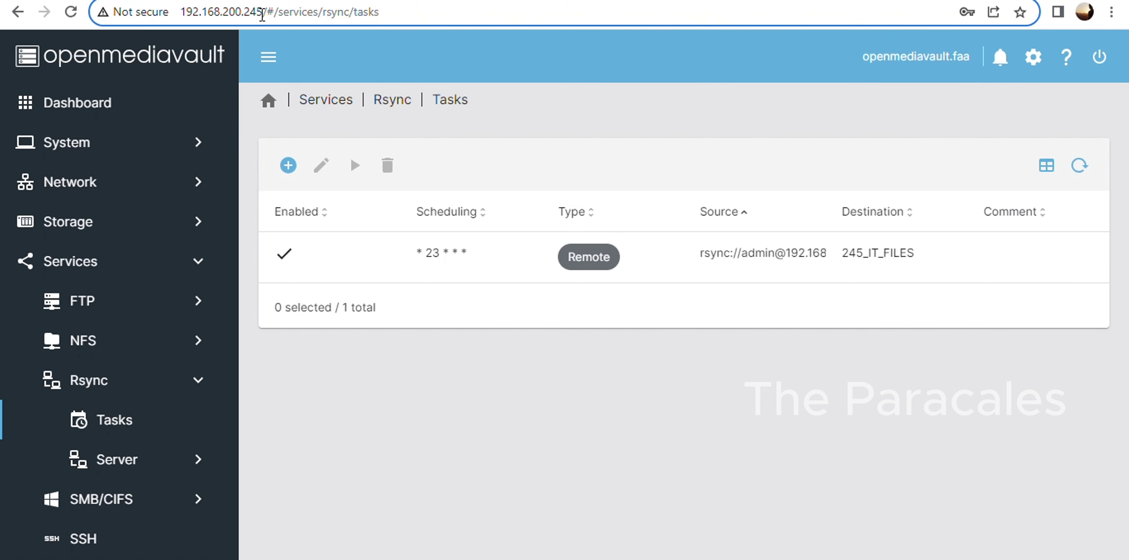
pyautogui.moveTo(261, 15); pyautogui.dragTo(179, 13)
pyautogui.click(355, 243)
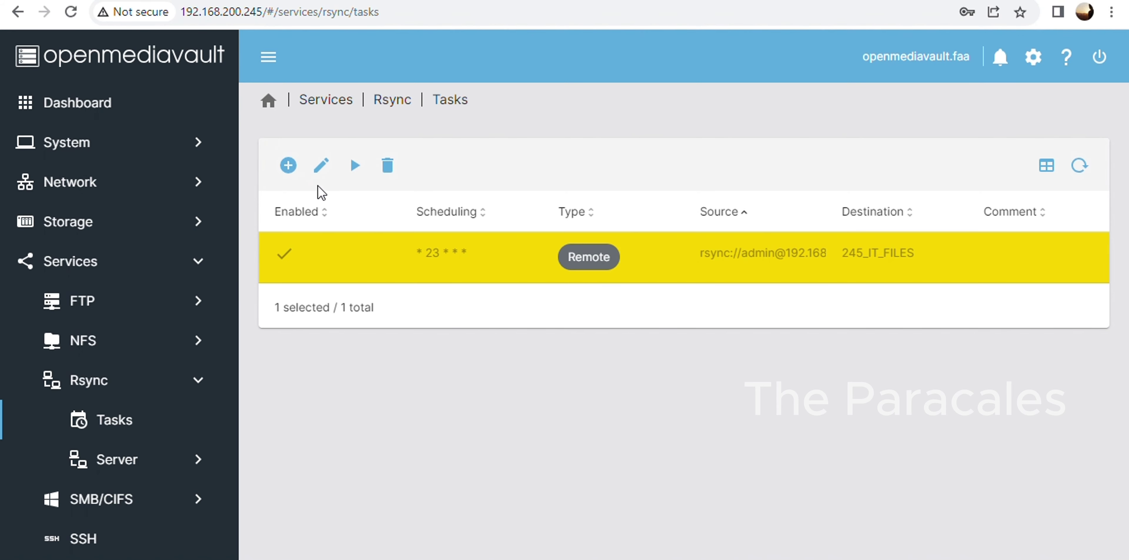
pyautogui.click(321, 165)
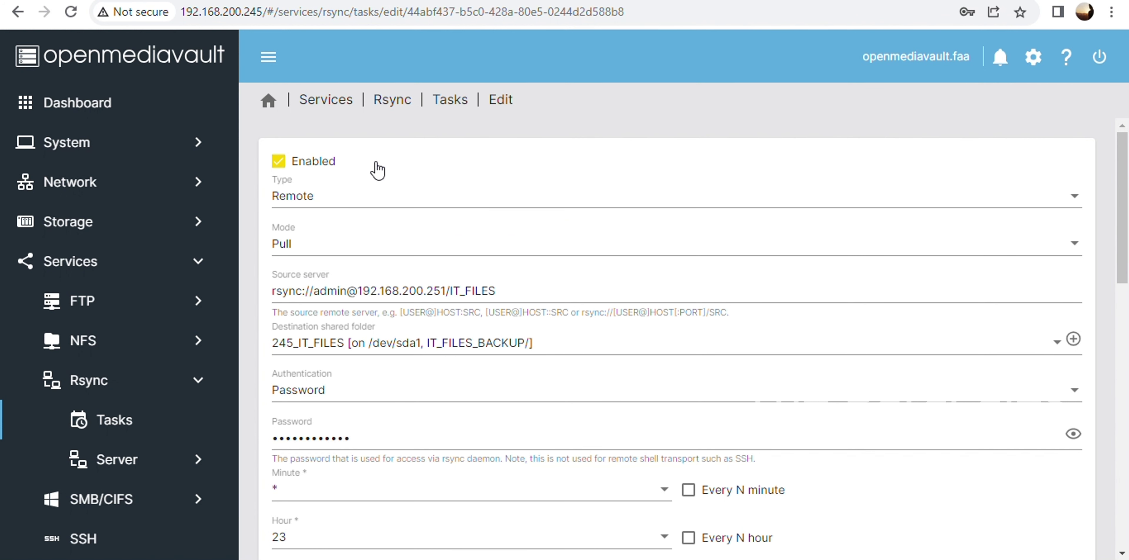
pyautogui.click(391, 101)
pyautogui.click(465, 193)
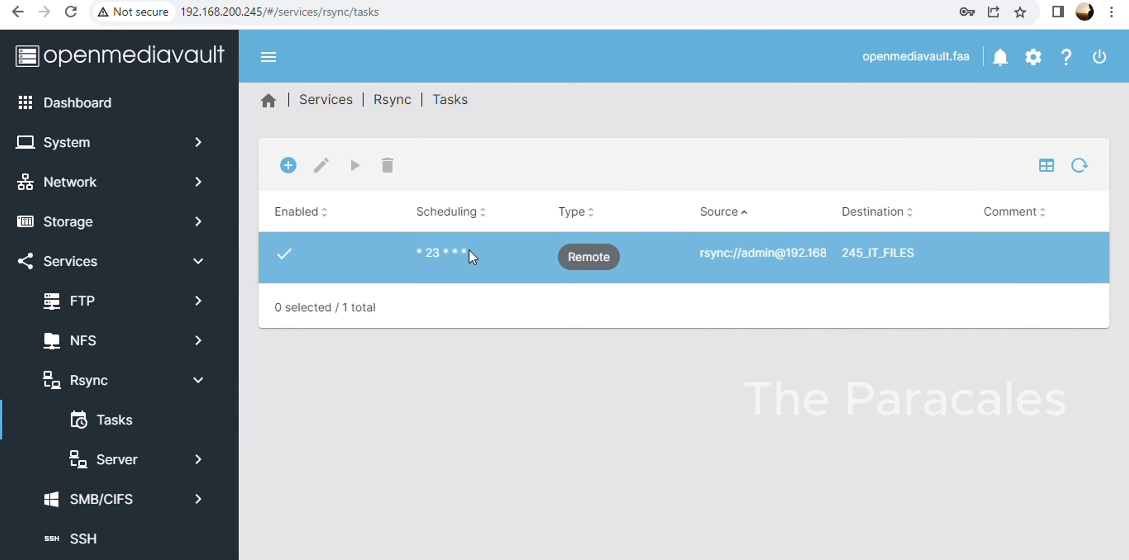
# Run the 245_IT_FILES pull task manually on the 192.168.200.245 server and check the end of its output.
pyautogui.click(470, 254)
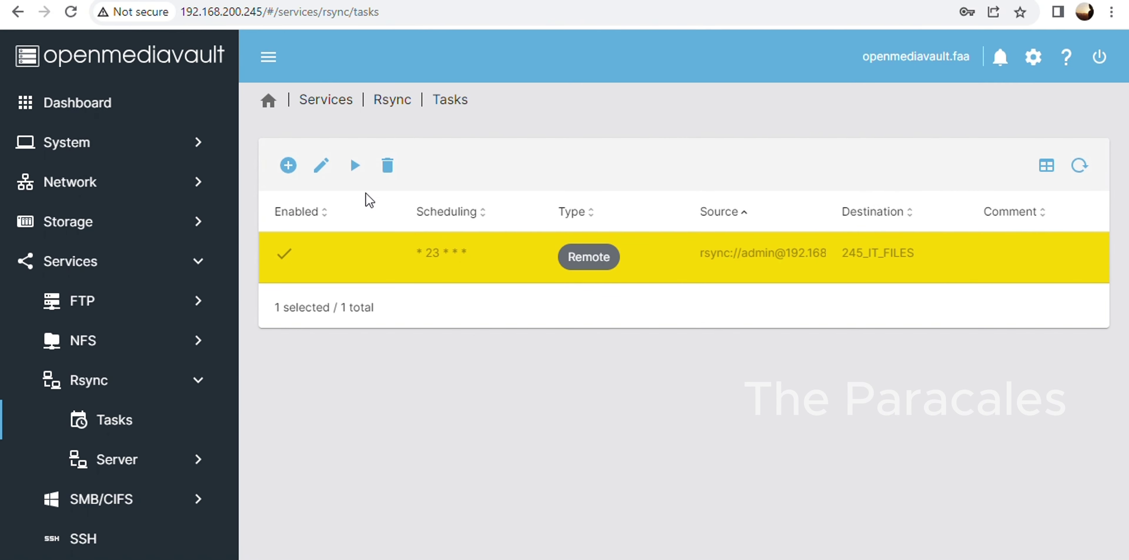
pyautogui.click(355, 180)
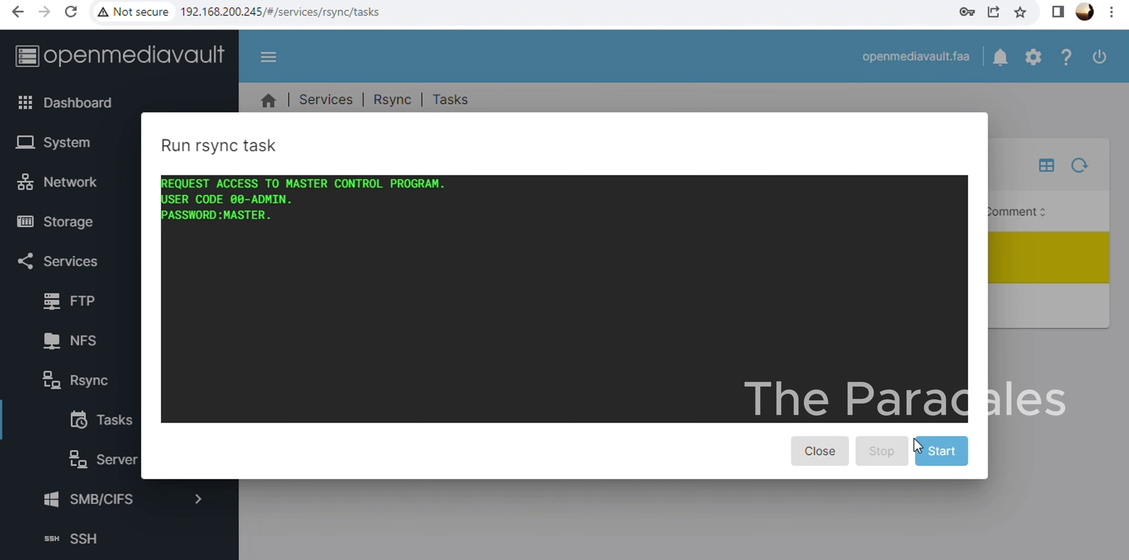
pyautogui.click(940, 456)
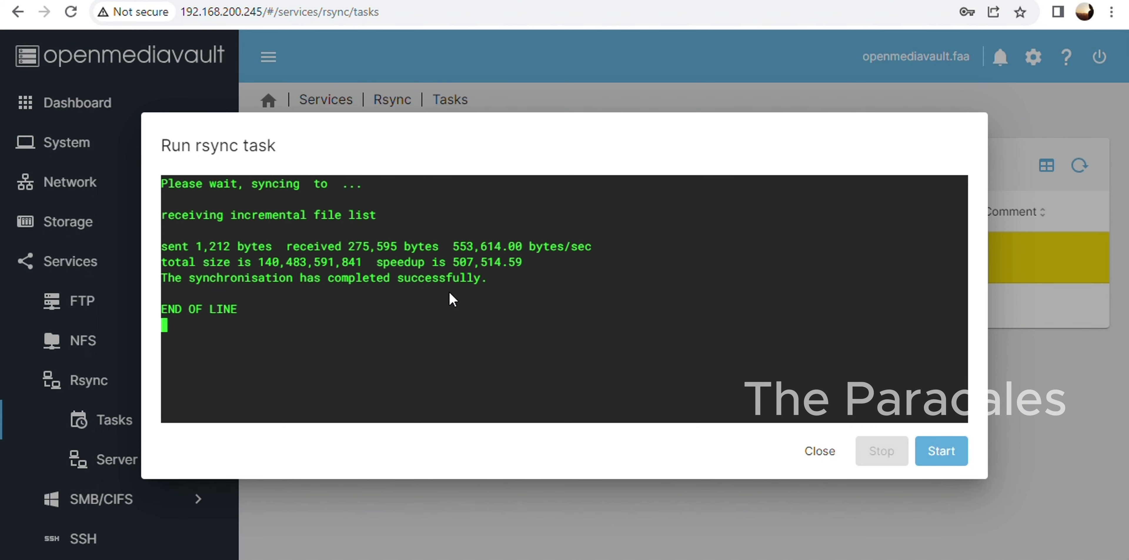
pyautogui.moveTo(268, 323); pyautogui.dragTo(171, 295)
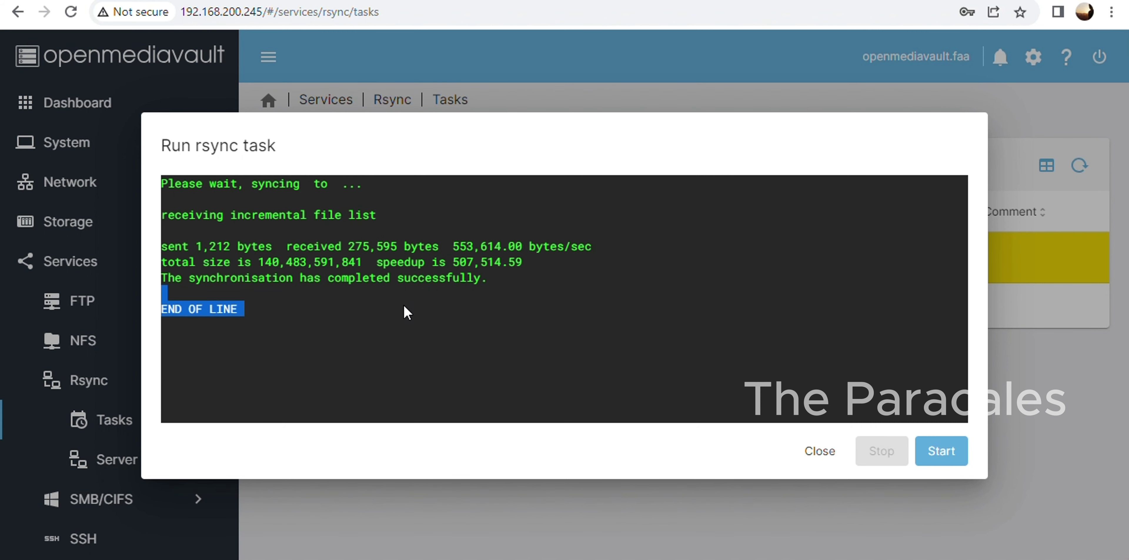
# Check the completion line of the 245_IT_FILES pull run, run the task once more and close its output.
pyautogui.moveTo(534, 290); pyautogui.dragTo(172, 285)
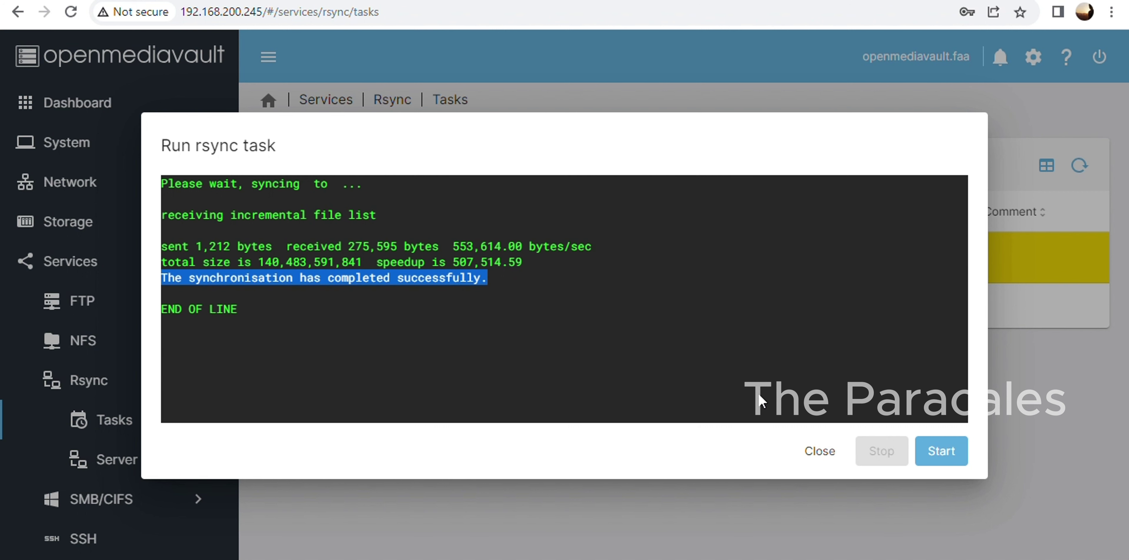
pyautogui.click(933, 455)
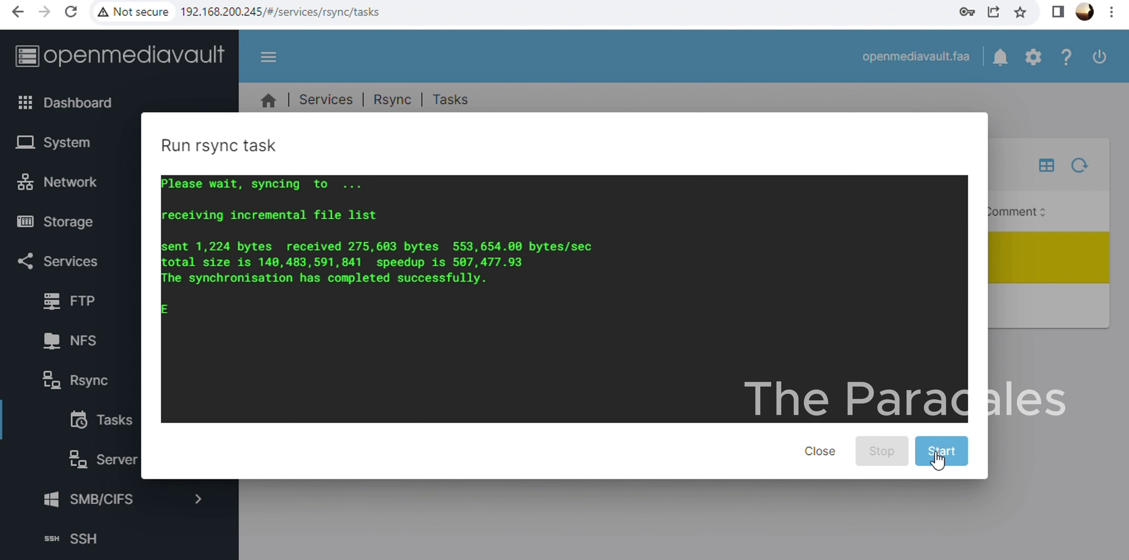
pyautogui.click(820, 456)
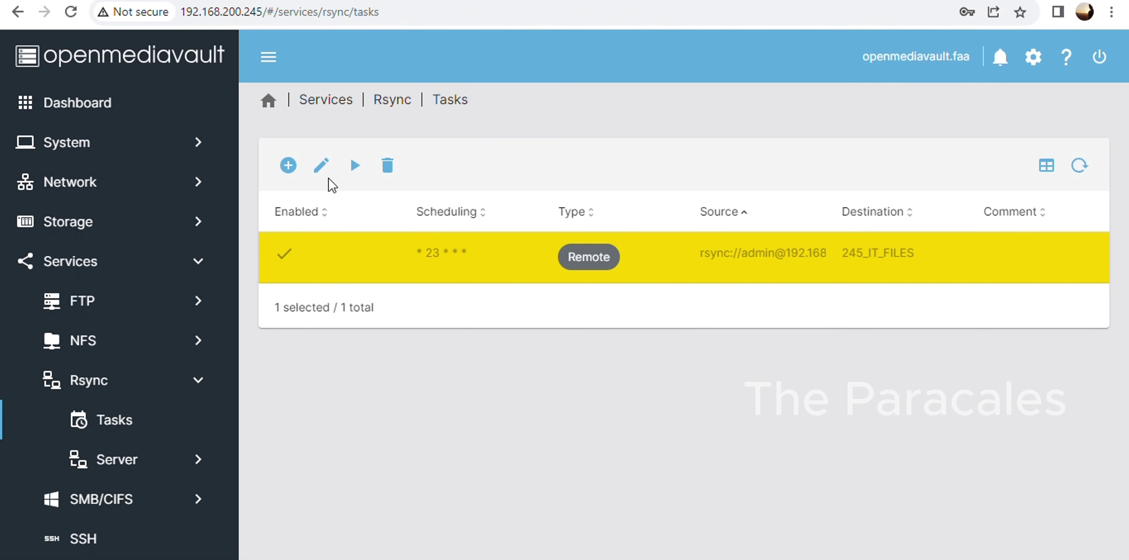
# Open the 245_IT_FILES pull task's settings, view the mode options while keeping Pull, and return to the Rsync overview.
pyautogui.click(321, 167)
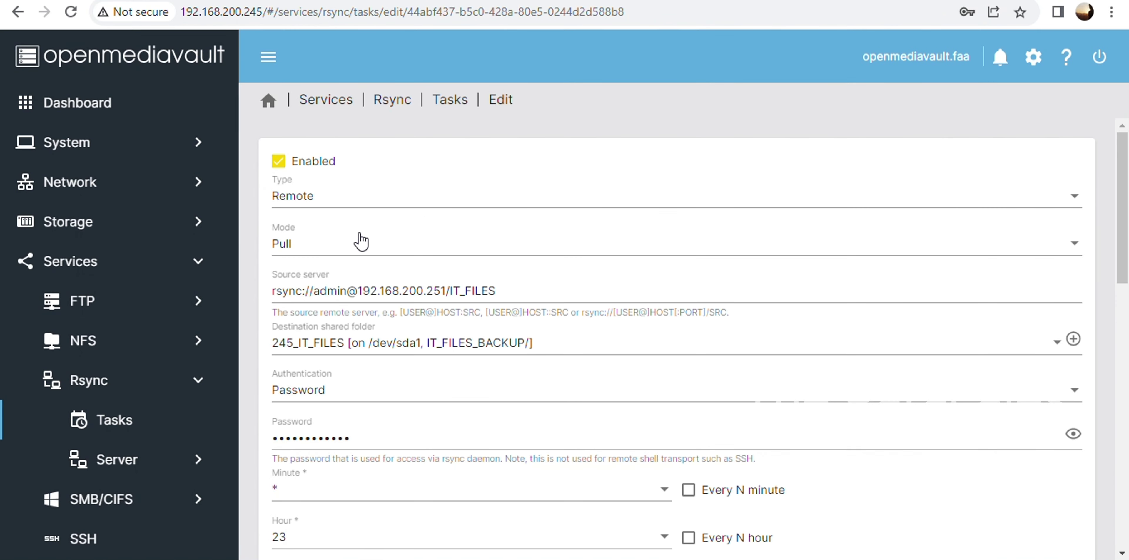
pyautogui.click(297, 256)
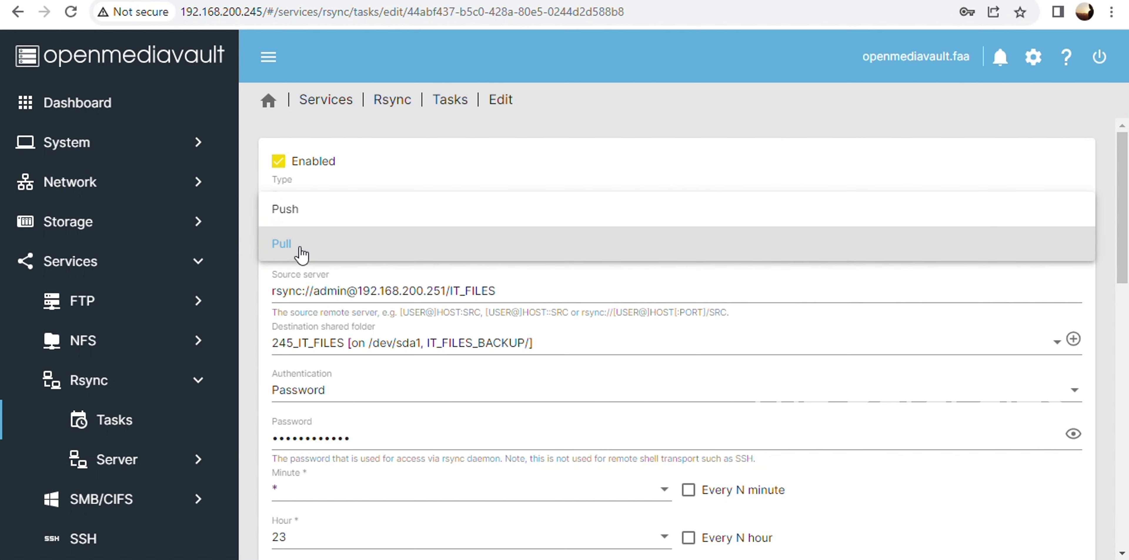
pyautogui.click(316, 256)
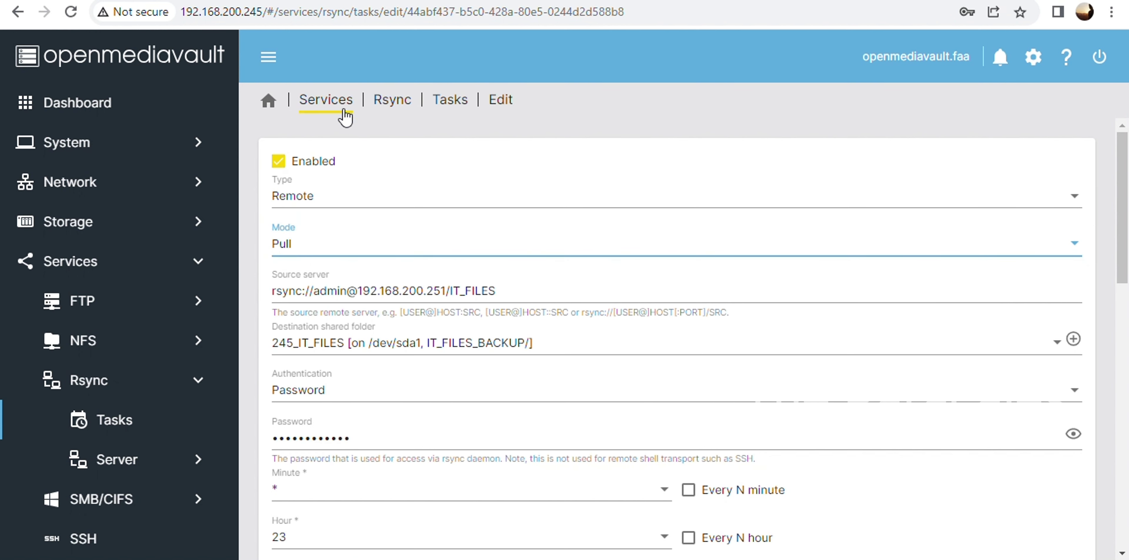
pyautogui.click(393, 113)
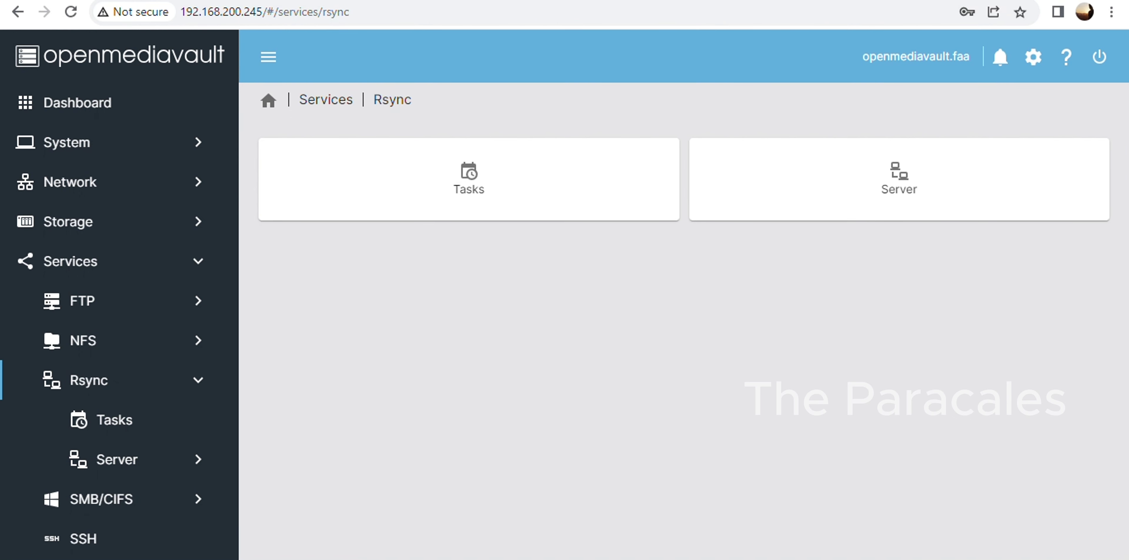
# On the 192.168.200.251 server, open the IT_FILES task, view the mode options while keeping Push, and return to the task list.
pyautogui.click(342, 1)
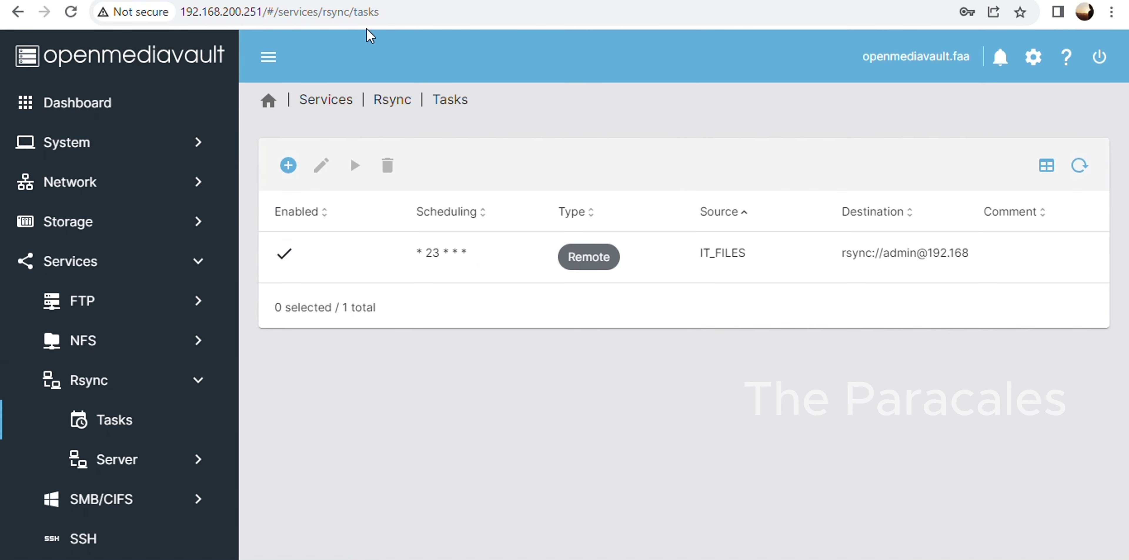
pyautogui.click(500, 265)
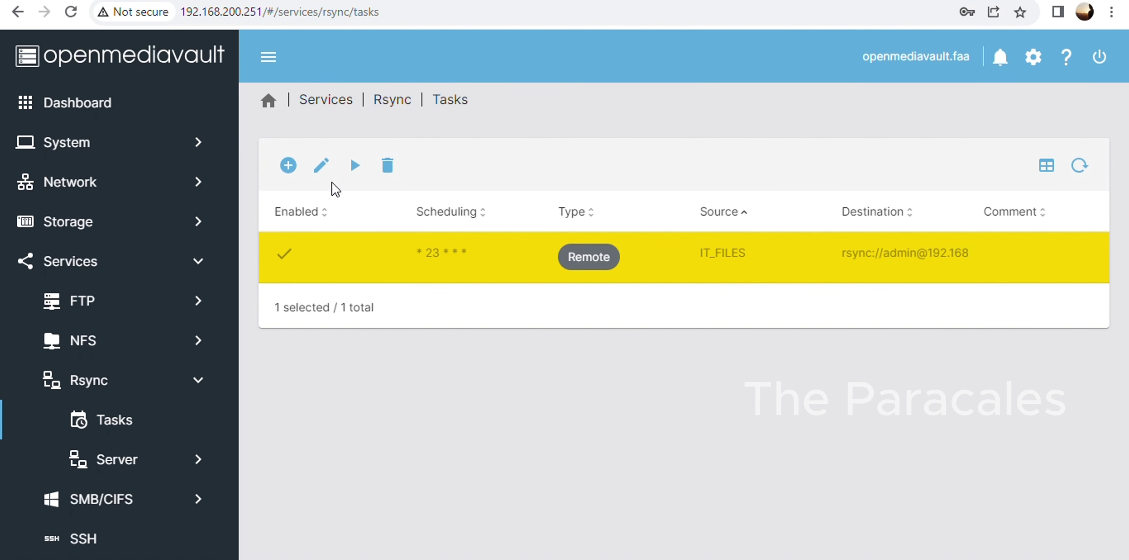
pyautogui.click(325, 174)
pyautogui.click(302, 250)
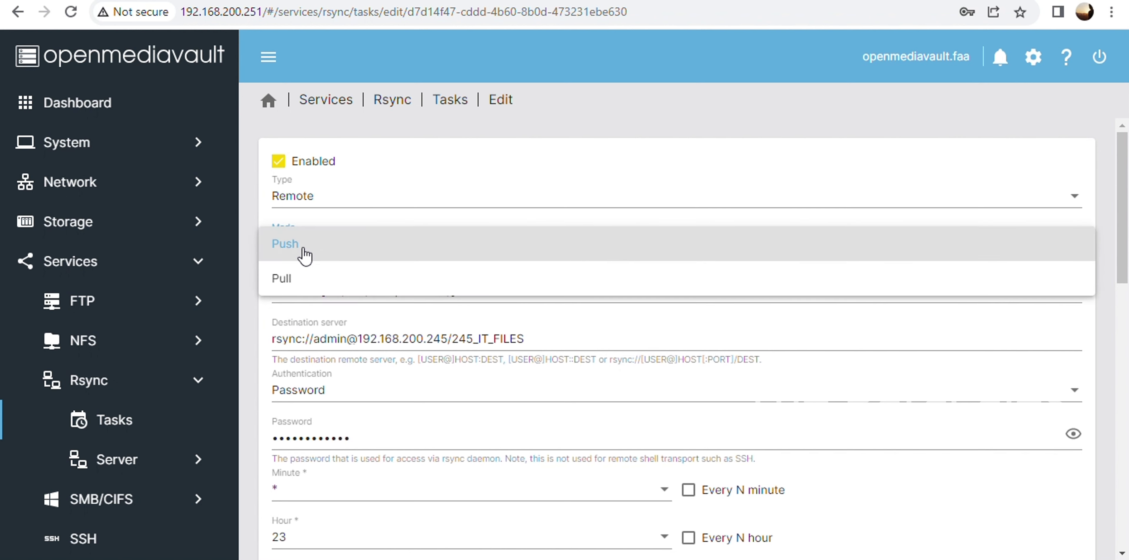
pyautogui.click(304, 253)
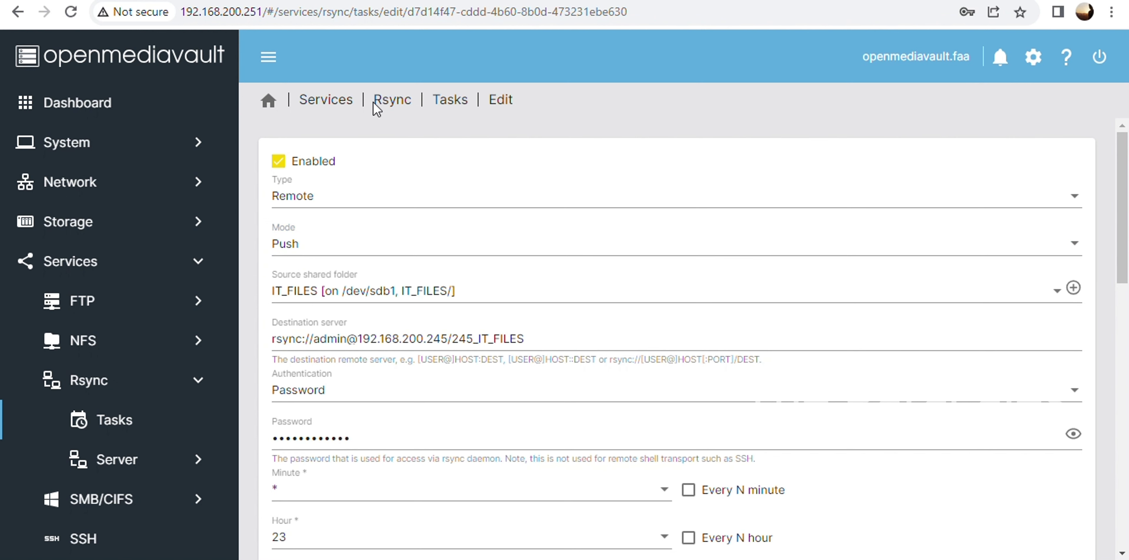
pyautogui.click(392, 101)
pyautogui.click(450, 202)
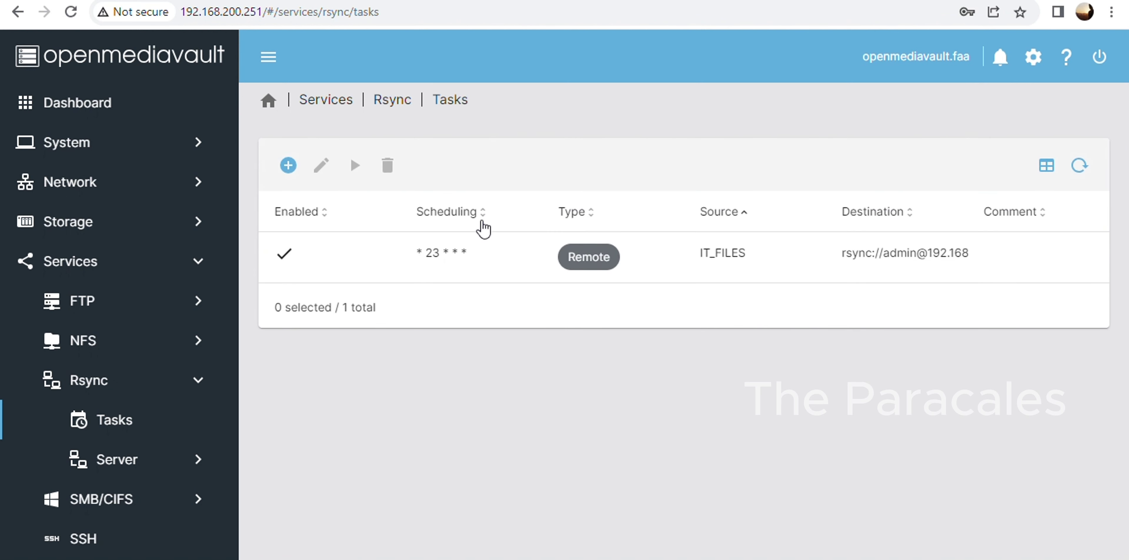
# Reopen the IT_FILES push task to recheck its mode and return to the Rsync task list without changes.
pyautogui.click(403, 252)
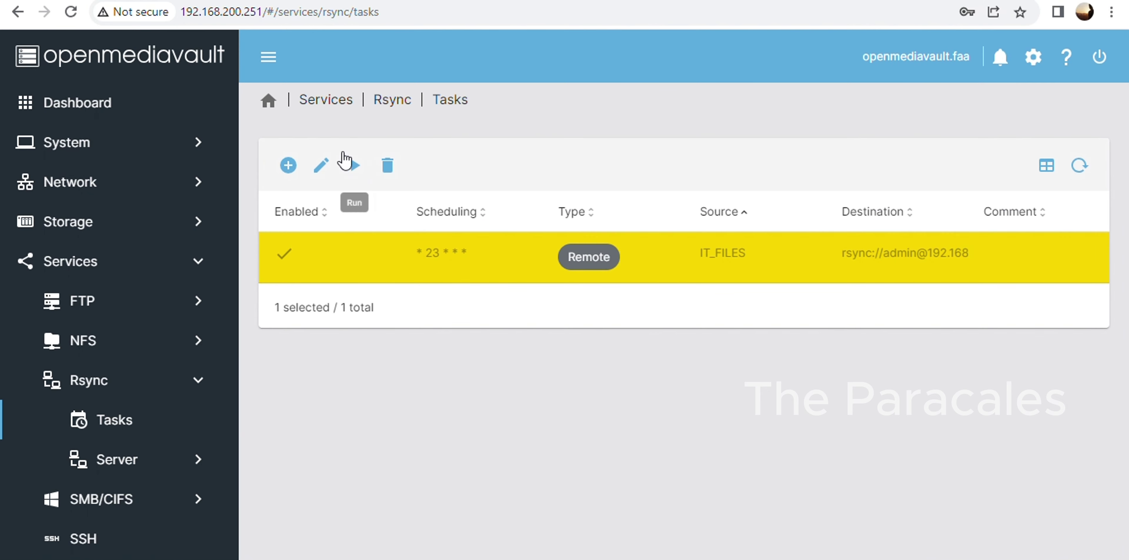
pyautogui.click(322, 168)
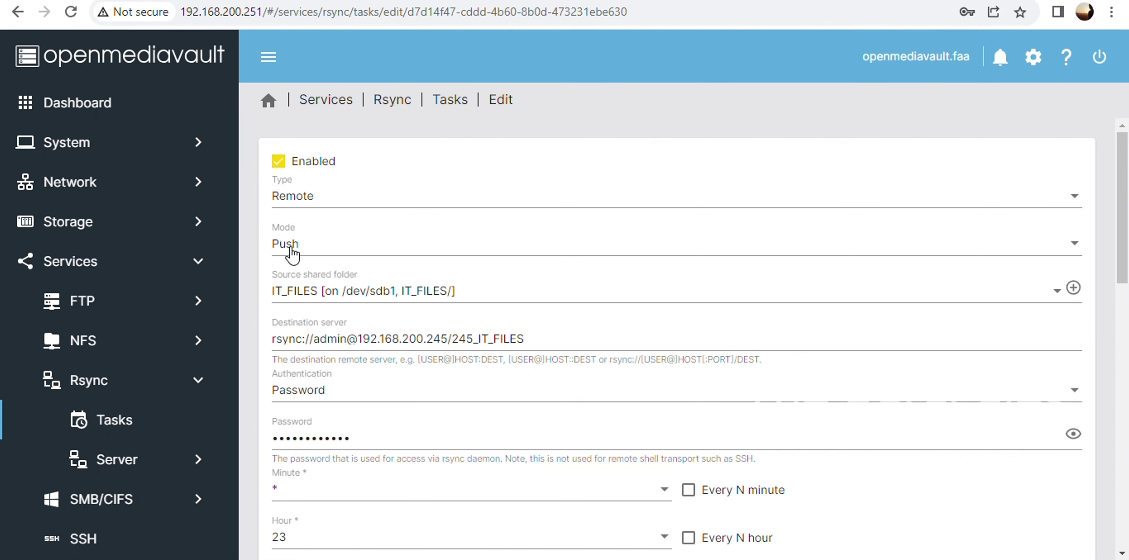
pyautogui.click(396, 113)
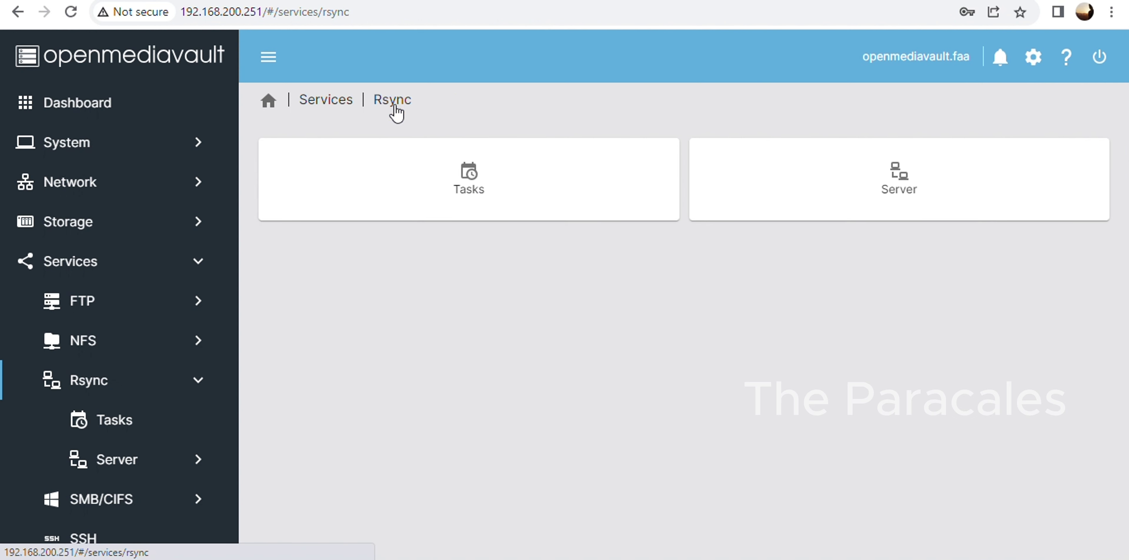
pyautogui.click(413, 184)
# Run the IT_FILES push task manually on the 192.168.200.251 server, read its output and close it.
pyautogui.click(342, 270)
pyautogui.click(362, 171)
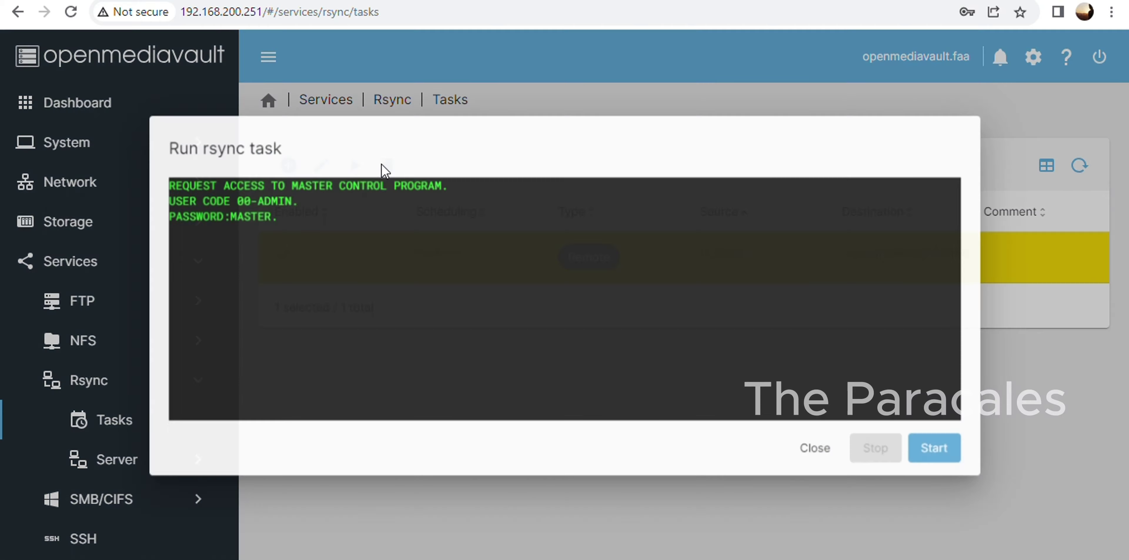
pyautogui.click(951, 454)
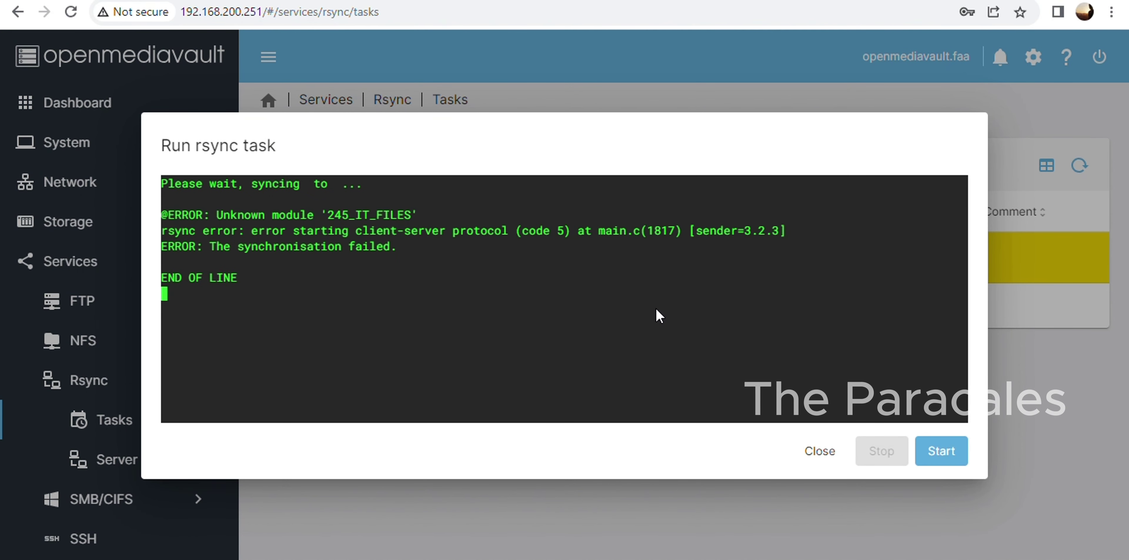
pyautogui.click(830, 456)
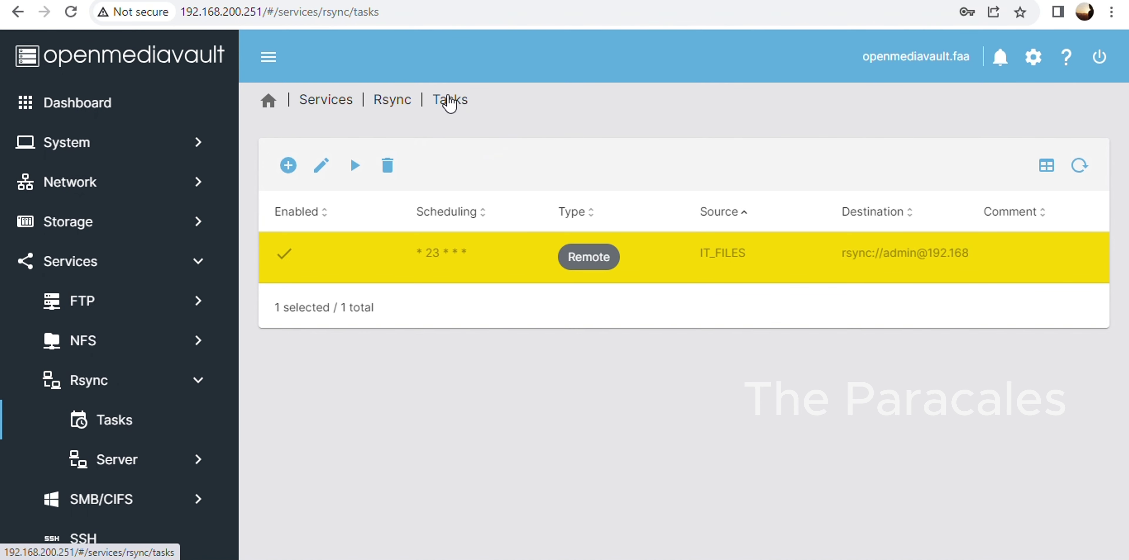
# Open the IT_FILES module in the Rsync server modules of 192.168.200.251 and review its settings.
pyautogui.click(374, 102)
pyautogui.click(847, 189)
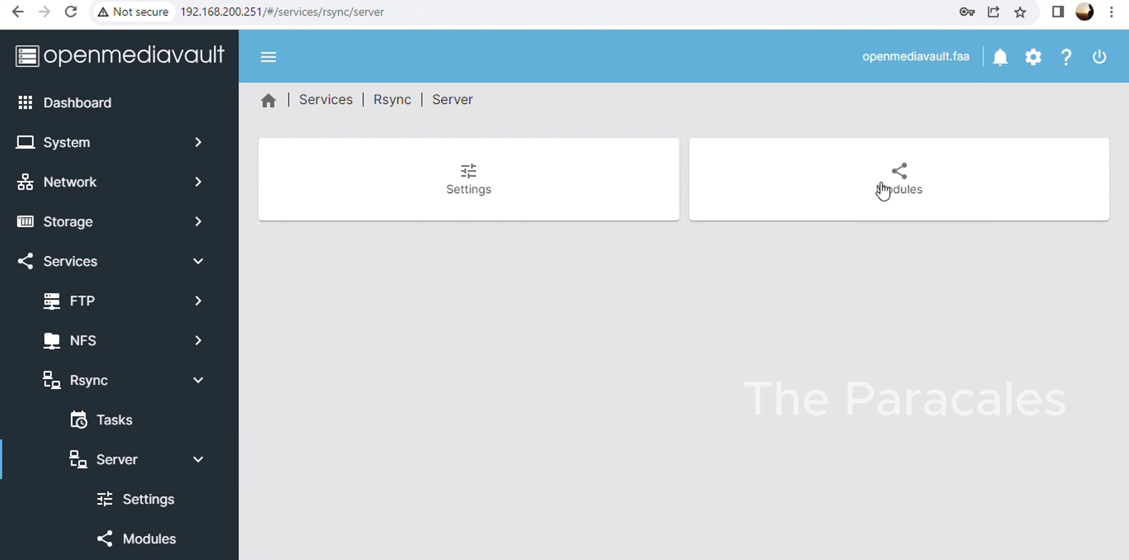
pyautogui.click(882, 189)
pyautogui.click(603, 239)
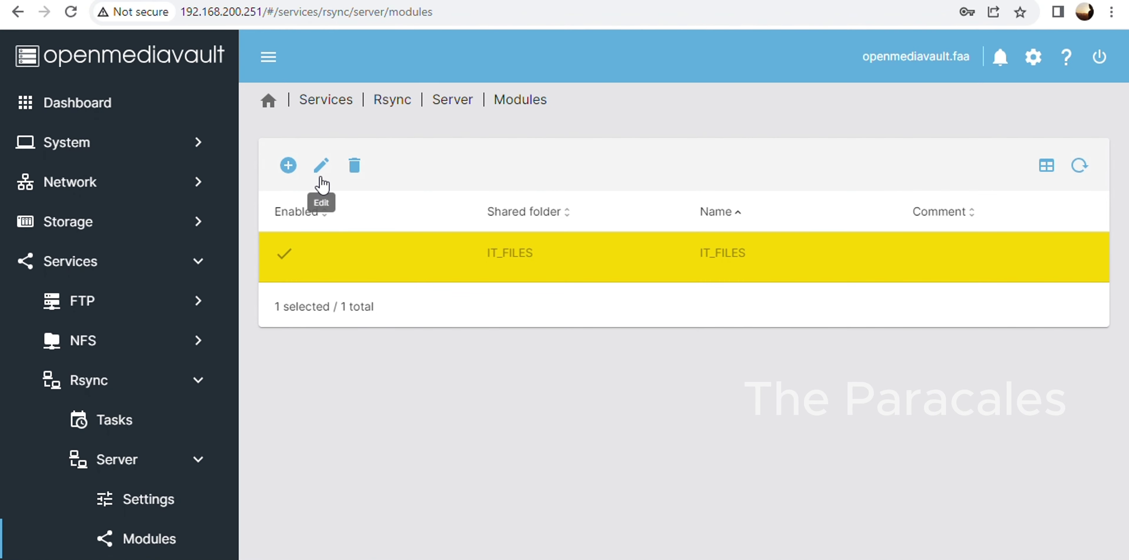
pyautogui.click(322, 165)
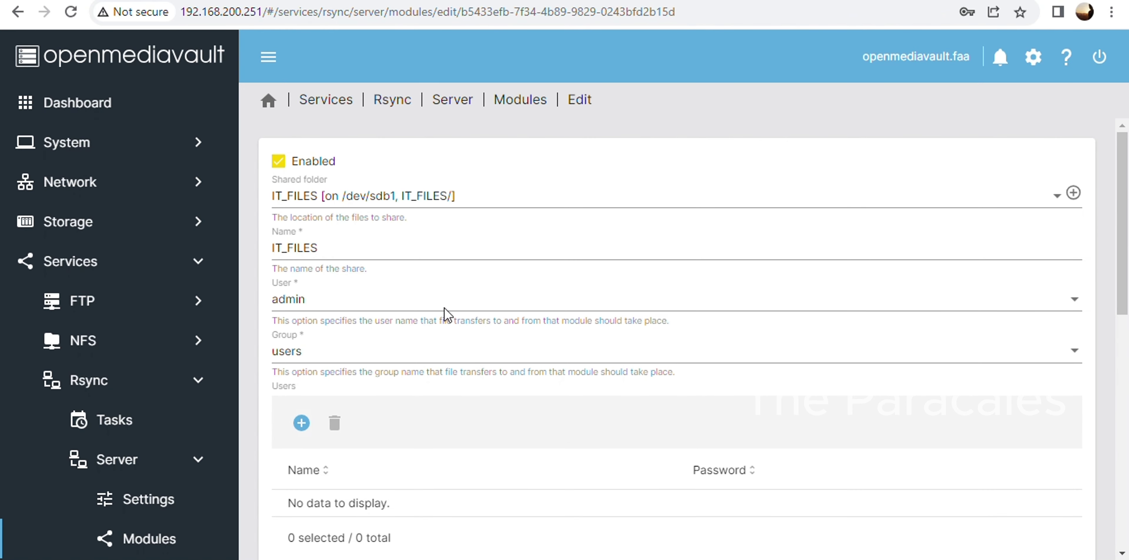
pyautogui.scroll(-8, 444, 308)
pyautogui.scroll(8, 446, 312)
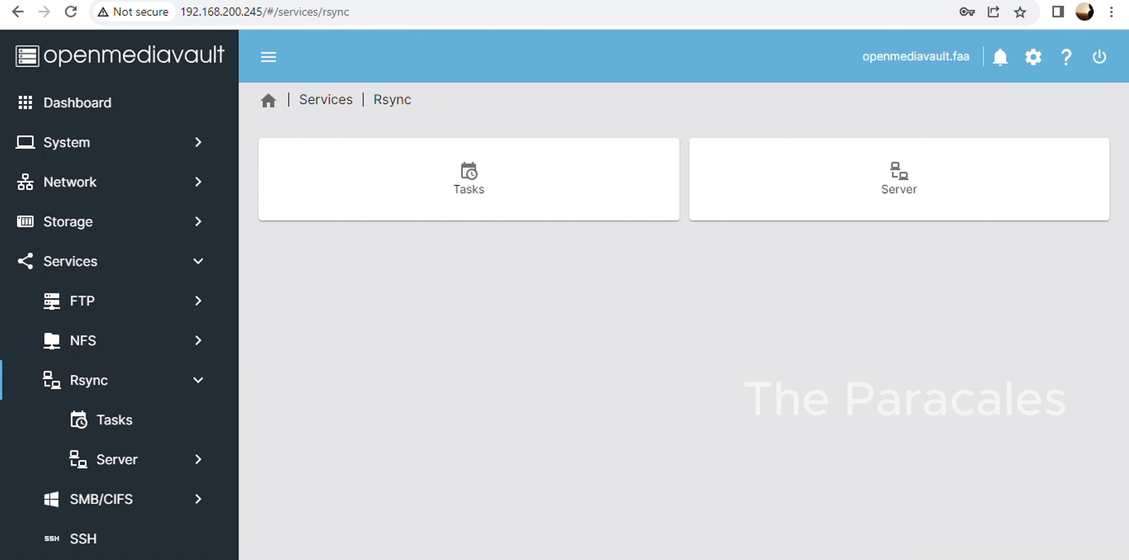
# On the 192.168.200.245 server, open the IT_FILES_BACKUP Rsync module for editing, go through its access options and save the module.
pyautogui.click(821, 179)
pyautogui.click(819, 176)
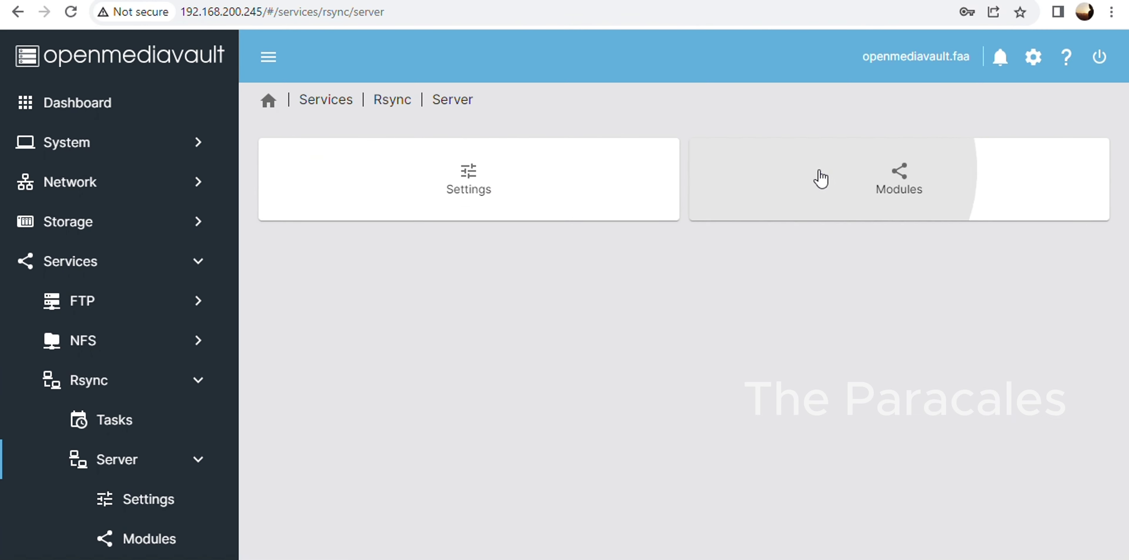
pyautogui.scroll(-15, 834, 219)
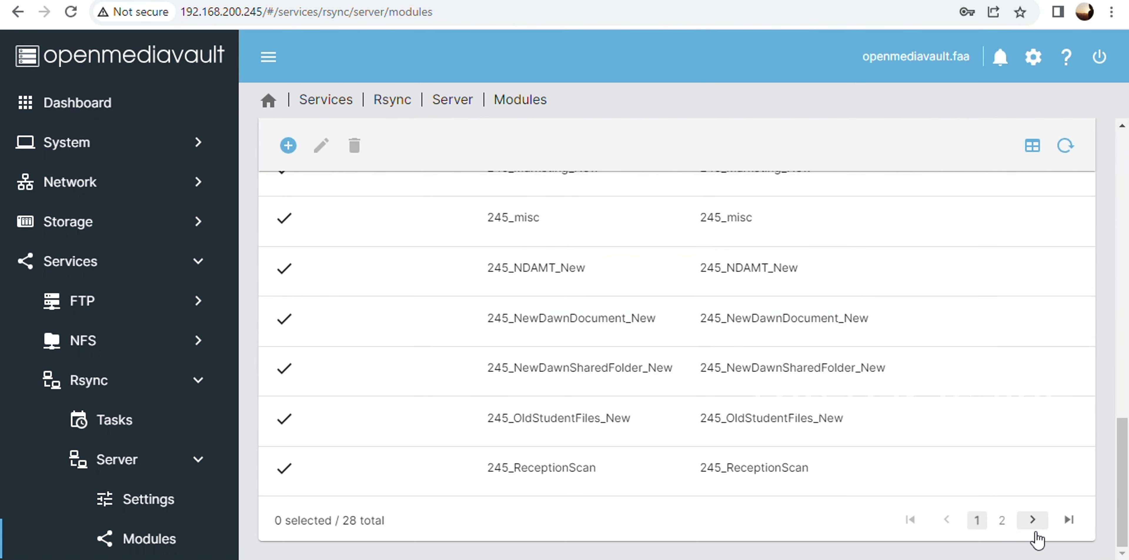
pyautogui.click(1033, 522)
pyautogui.click(588, 336)
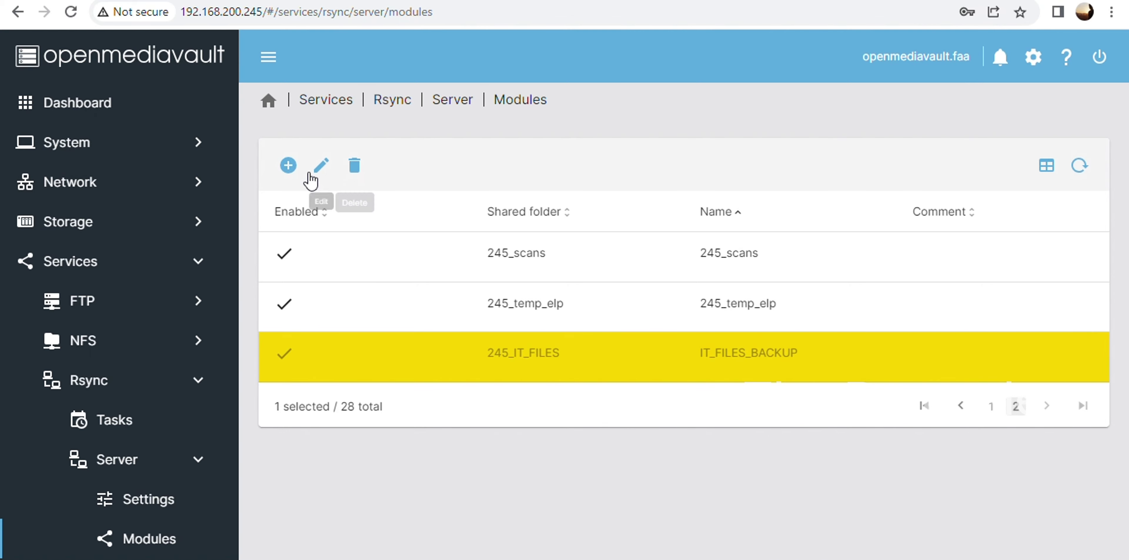
pyautogui.click(321, 165)
pyautogui.scroll(-3, 334, 297)
pyautogui.scroll(-4, 276, 413)
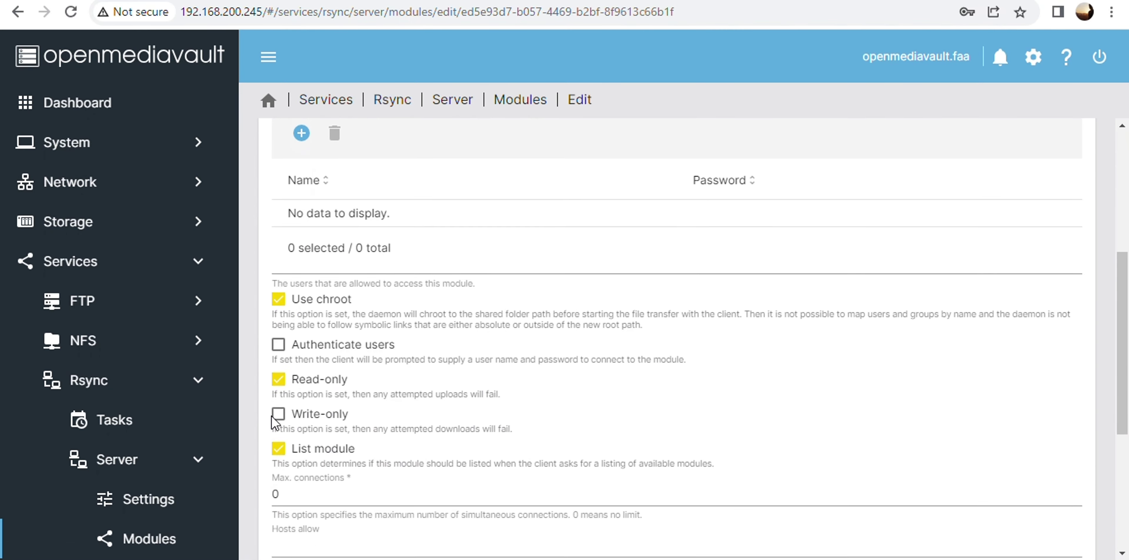
pyautogui.click(344, 338)
pyautogui.scroll(-4, 580, 322)
pyautogui.scroll(-2, 715, 346)
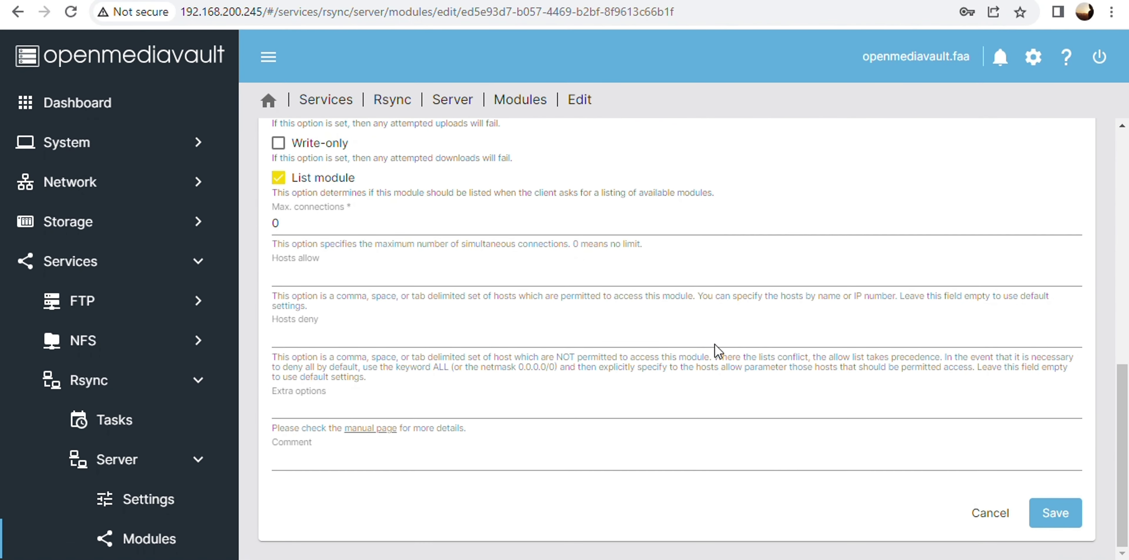
pyautogui.click(1056, 518)
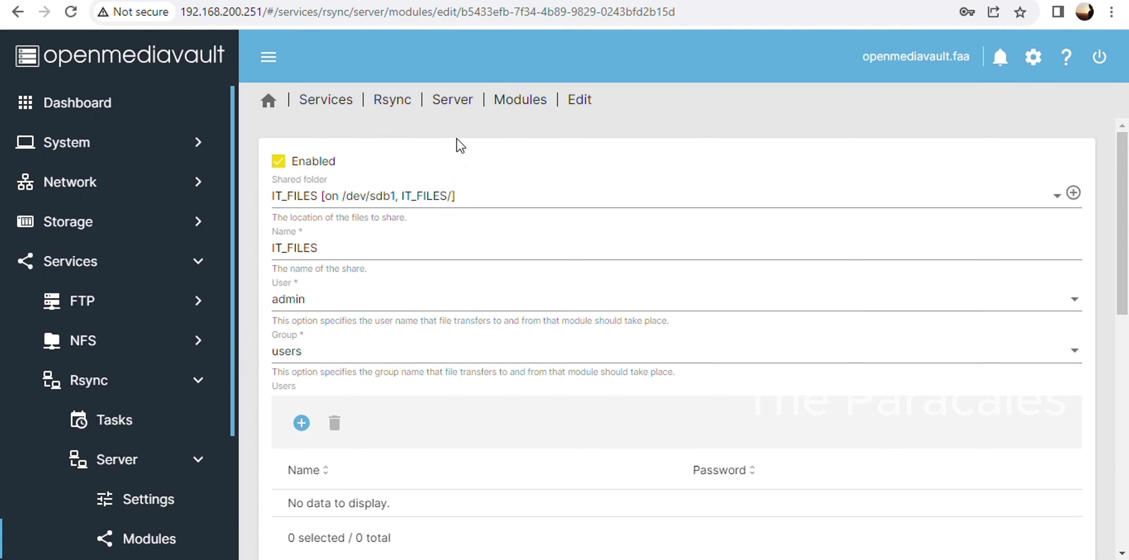
# Return to the Rsync tasks on 192.168.200.251, run the IT_FILES push task again and close its output.
pyautogui.click(412, 102)
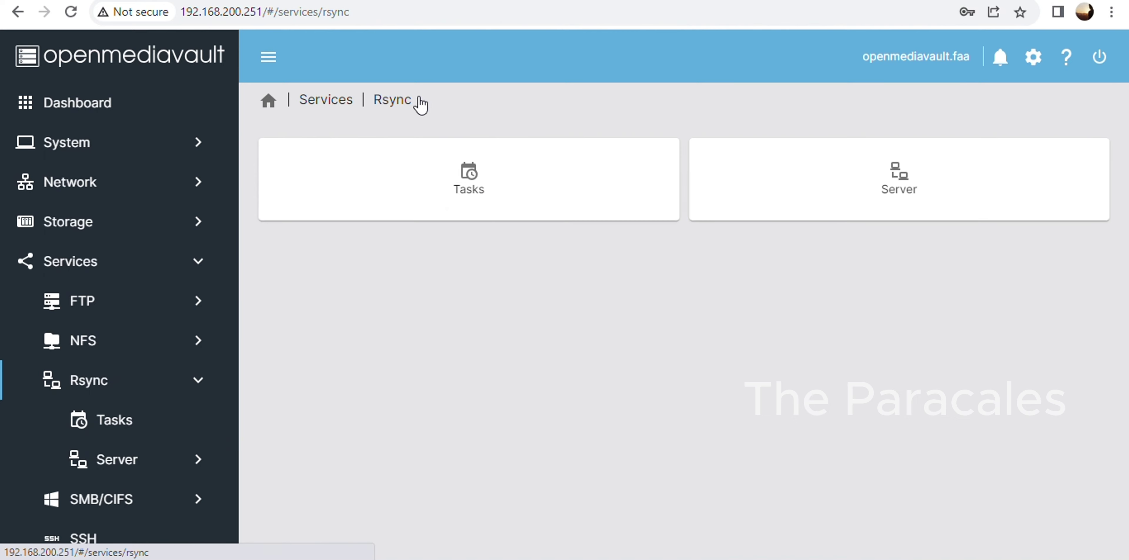
pyautogui.click(644, 193)
pyautogui.click(484, 263)
pyautogui.click(353, 162)
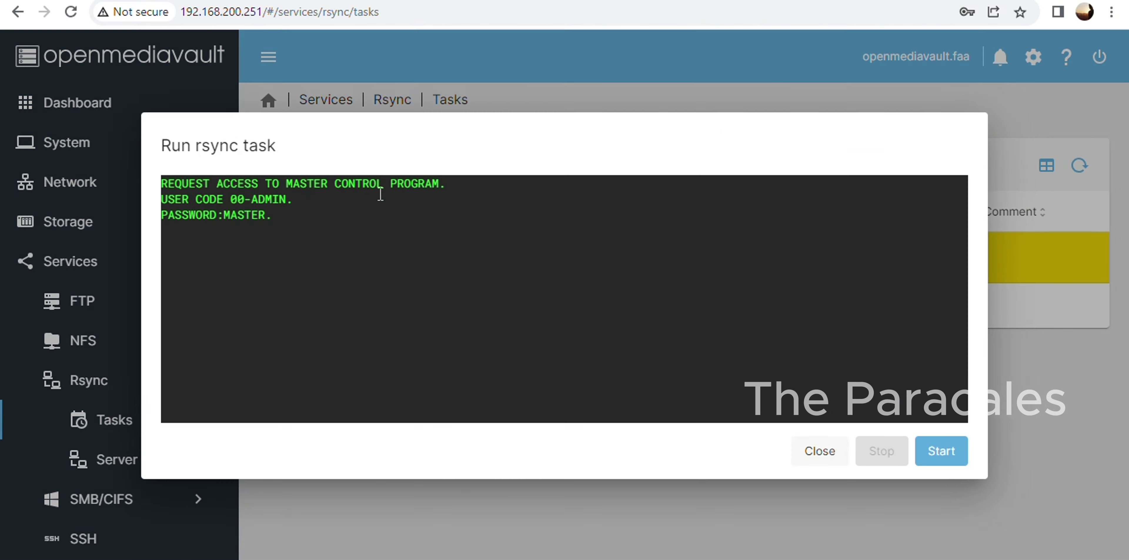
pyautogui.click(945, 459)
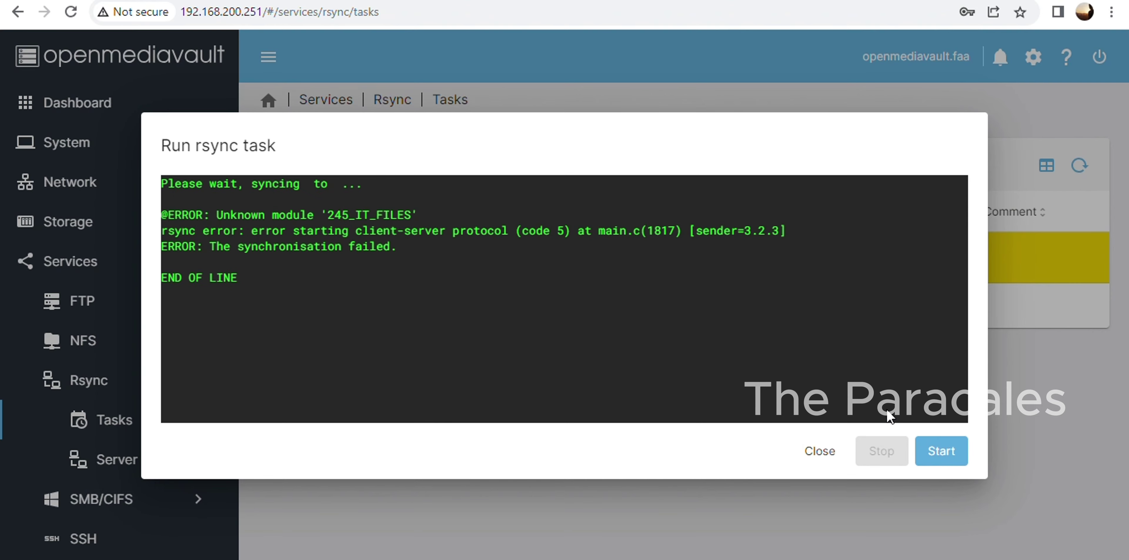
pyautogui.click(821, 454)
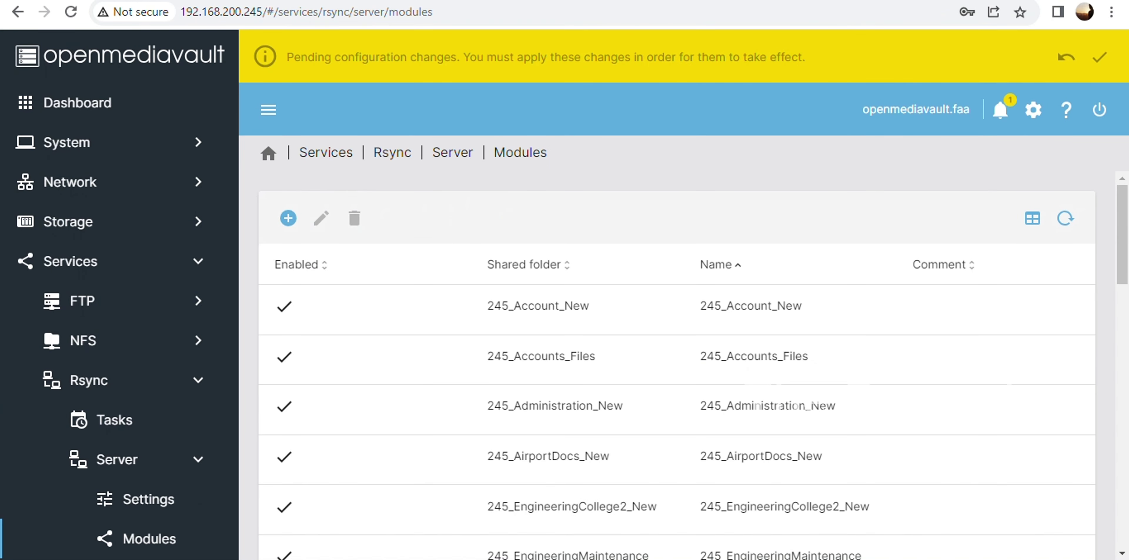
# Apply and confirm the pending configuration changes on the 192.168.200.245 server, then return to its Rsync overview.
pyautogui.click(1100, 57)
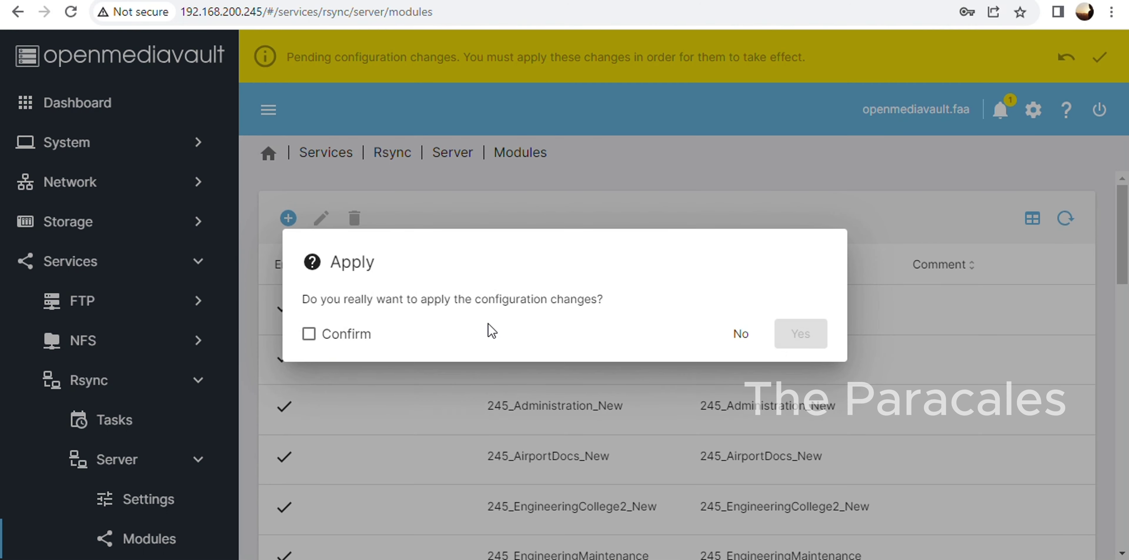
pyautogui.click(309, 334)
pyautogui.click(799, 335)
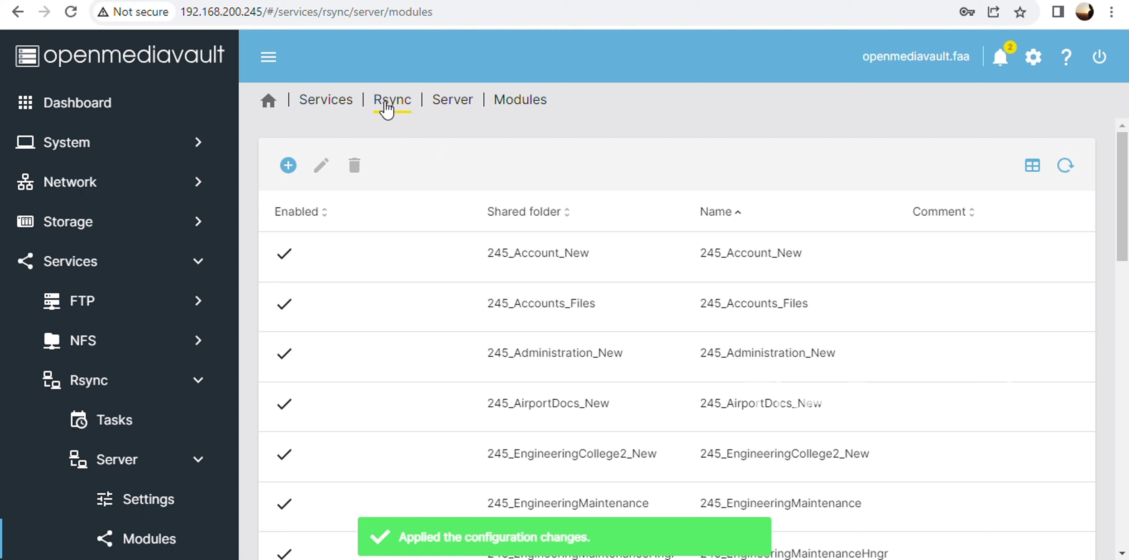
pyautogui.click(386, 110)
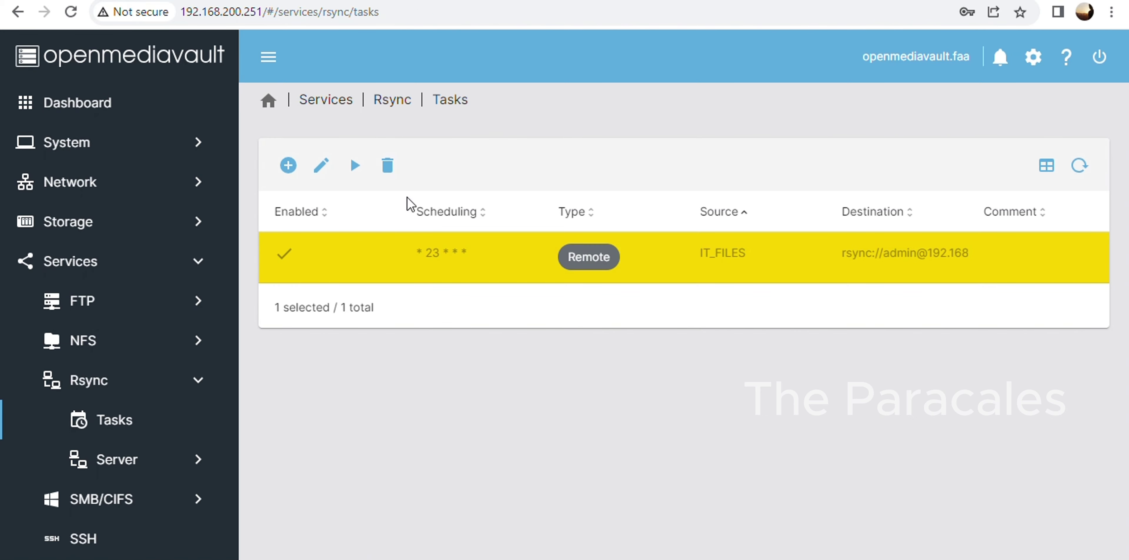
# Run the IT_FILES push task on the 192.168.200.251 server again and close its output.
pyautogui.click(355, 166)
pyautogui.click(929, 451)
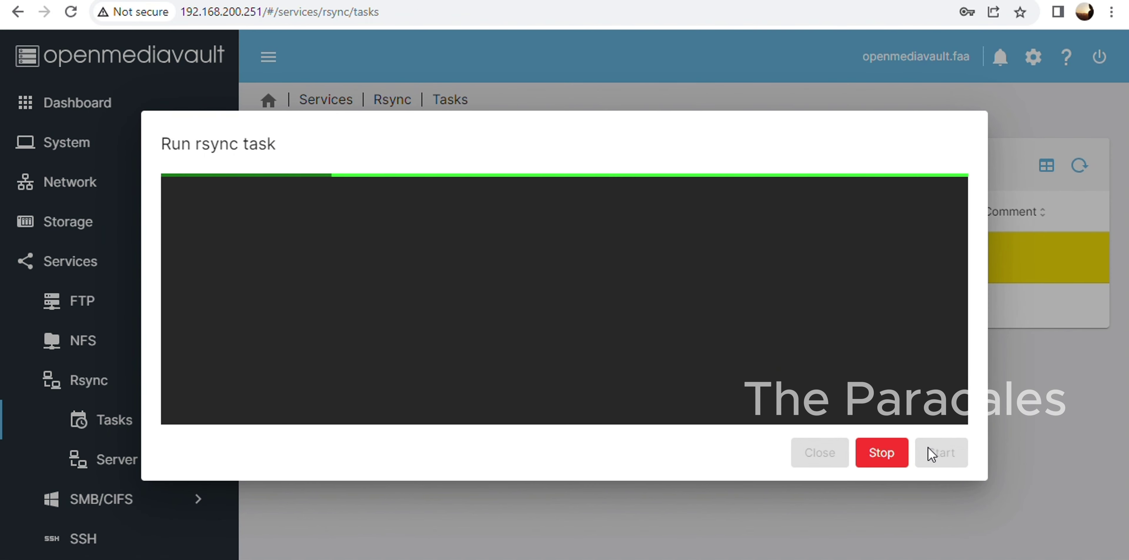
pyautogui.click(830, 466)
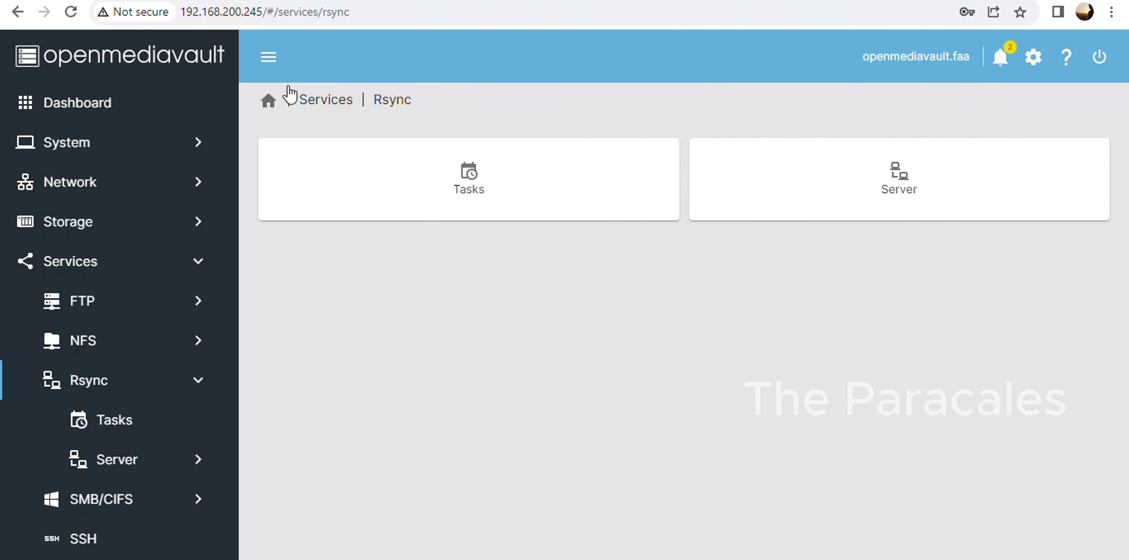
# In the Rsync tasks of 192.168.200.245, run the pull task into 245_IT_FILES, highlight the output's completion line and close the output.
pyautogui.click(570, 179)
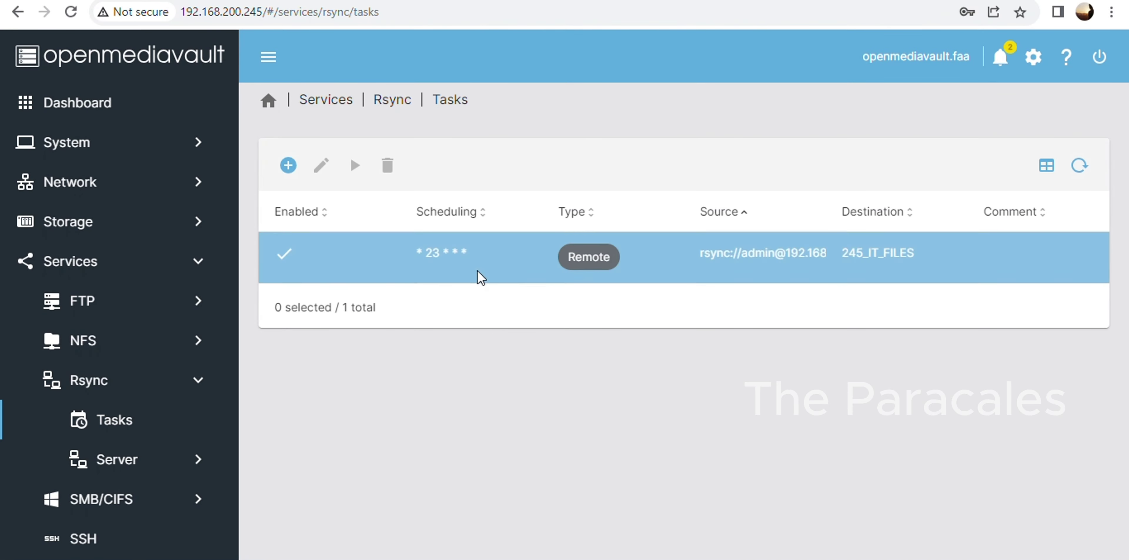
pyautogui.click(478, 277)
pyautogui.click(355, 166)
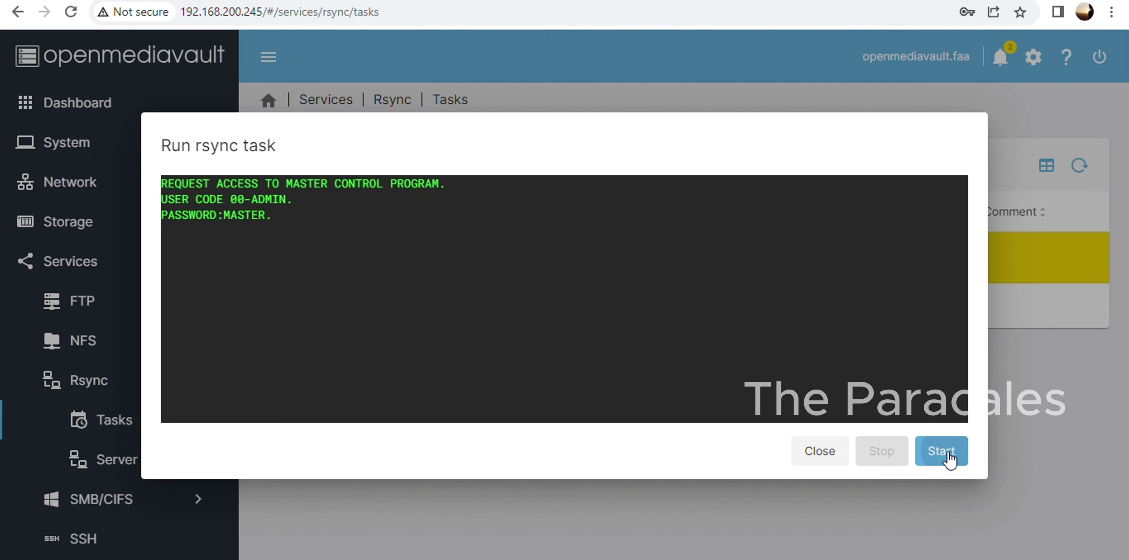
pyautogui.click(938, 451)
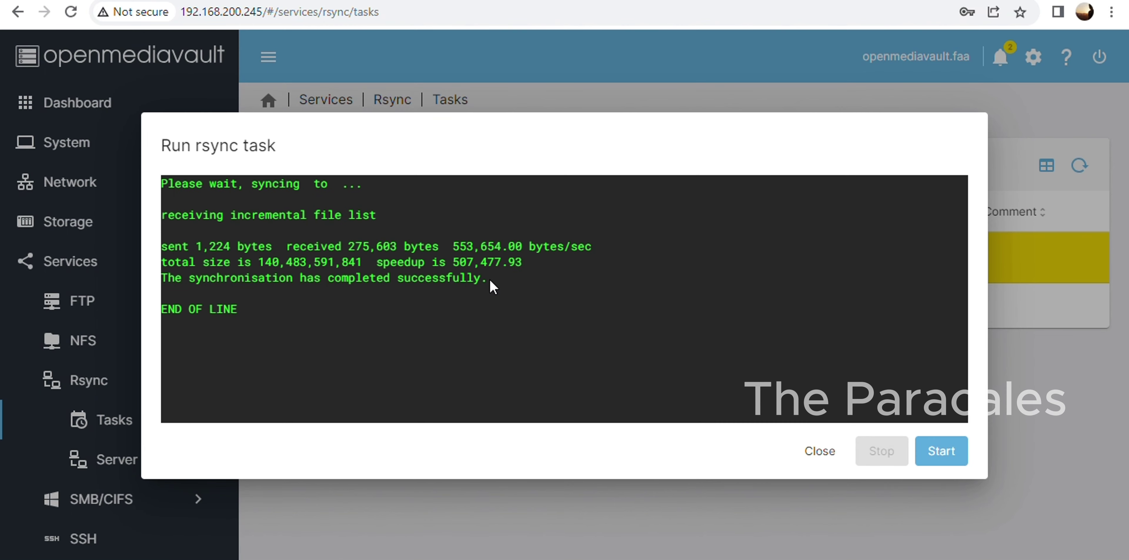
pyautogui.moveTo(490, 280); pyautogui.dragTo(160, 279)
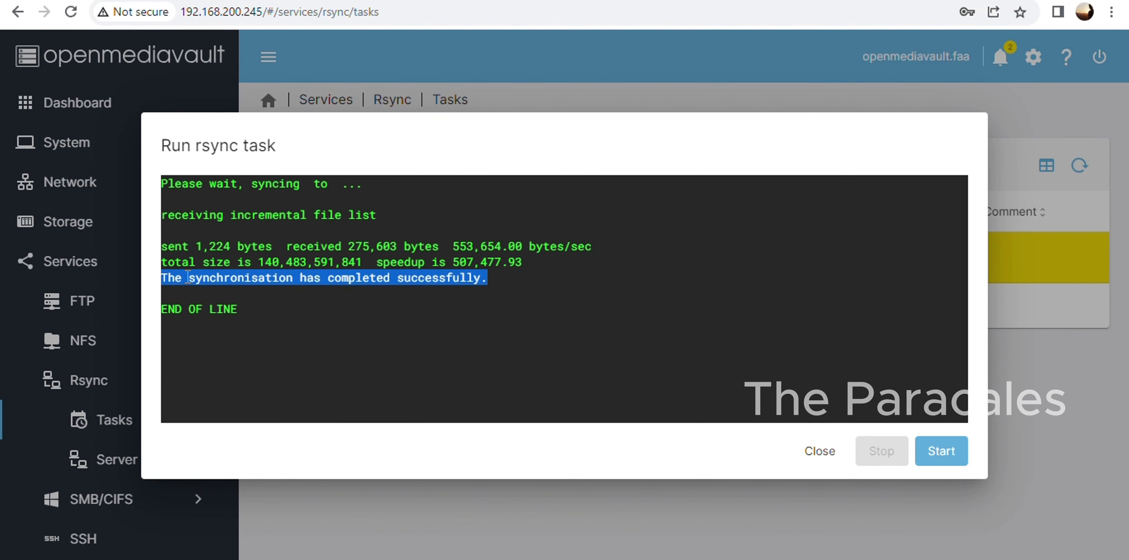
pyautogui.click(827, 459)
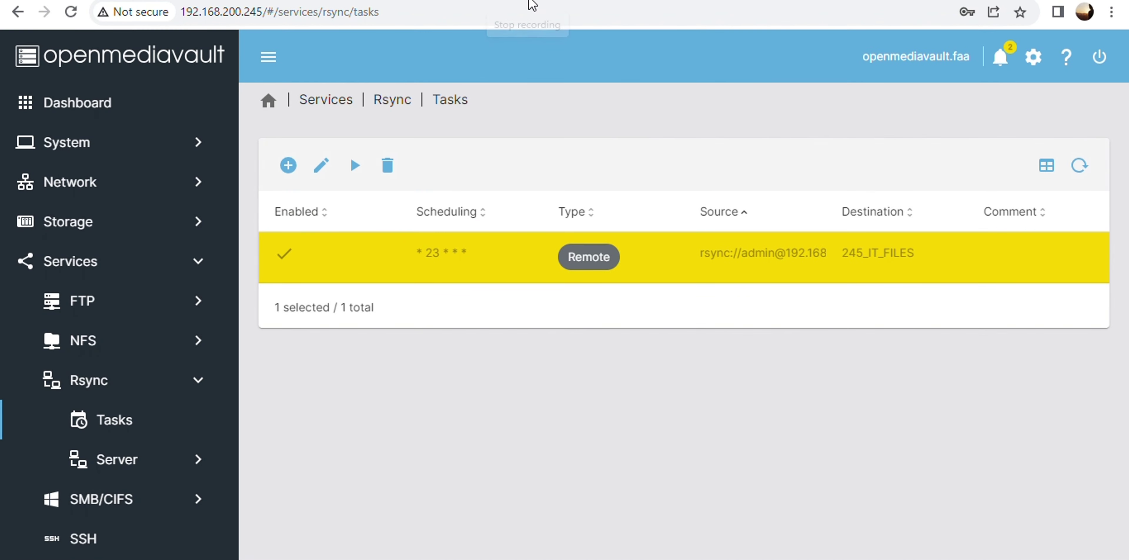